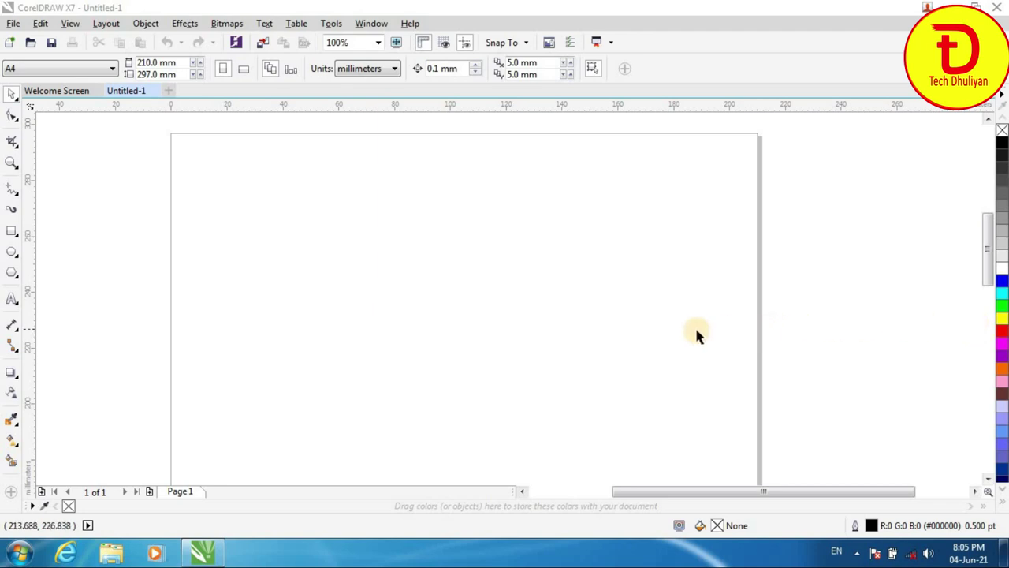
- Place an empty artistic text object near the page's top-left, set in bidisa2 at 24 pt
key("ctrl+v")
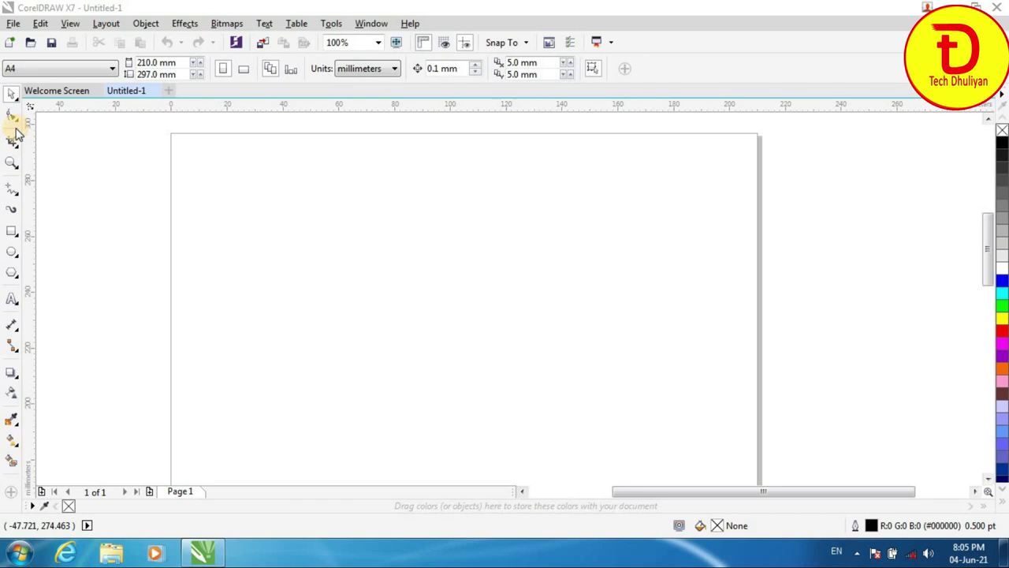
left_click(12, 300)
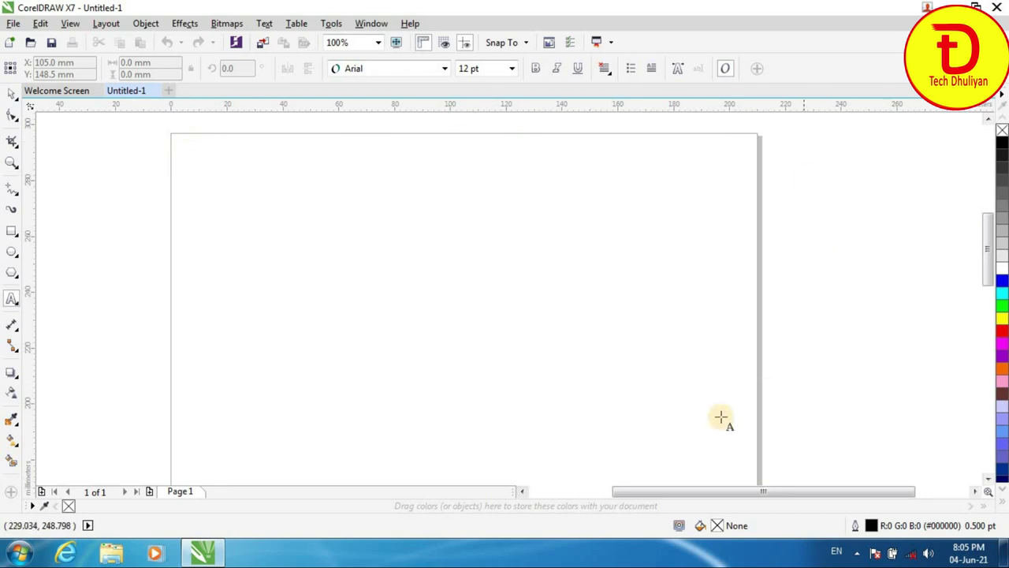
left_click(193, 176)
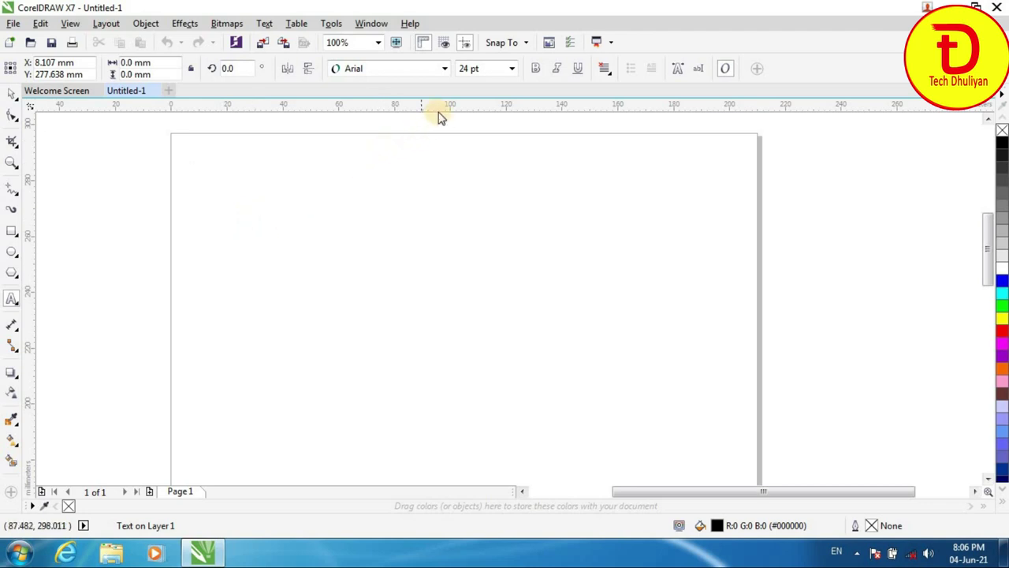
left_click(444, 69)
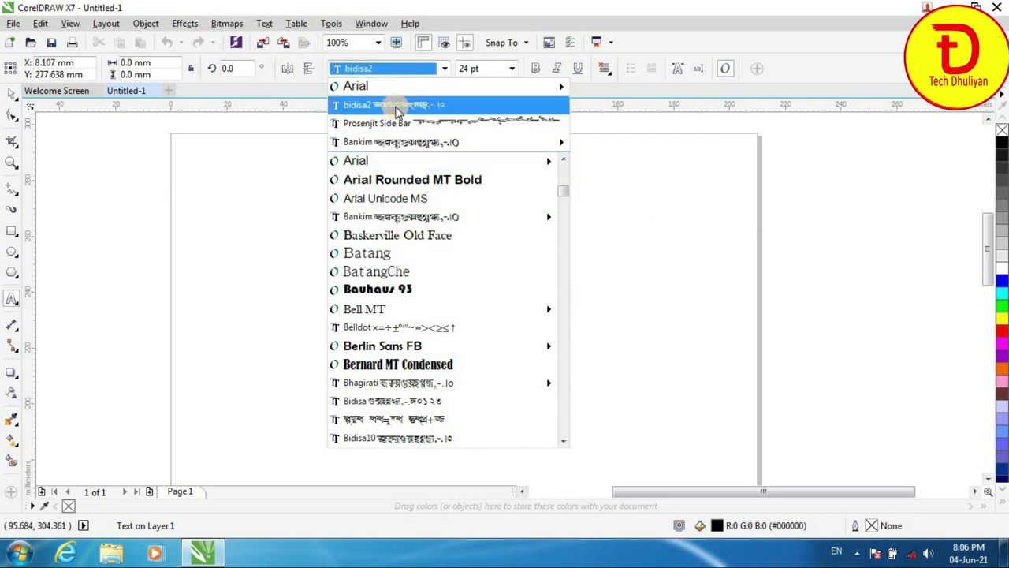
left_click(378, 105)
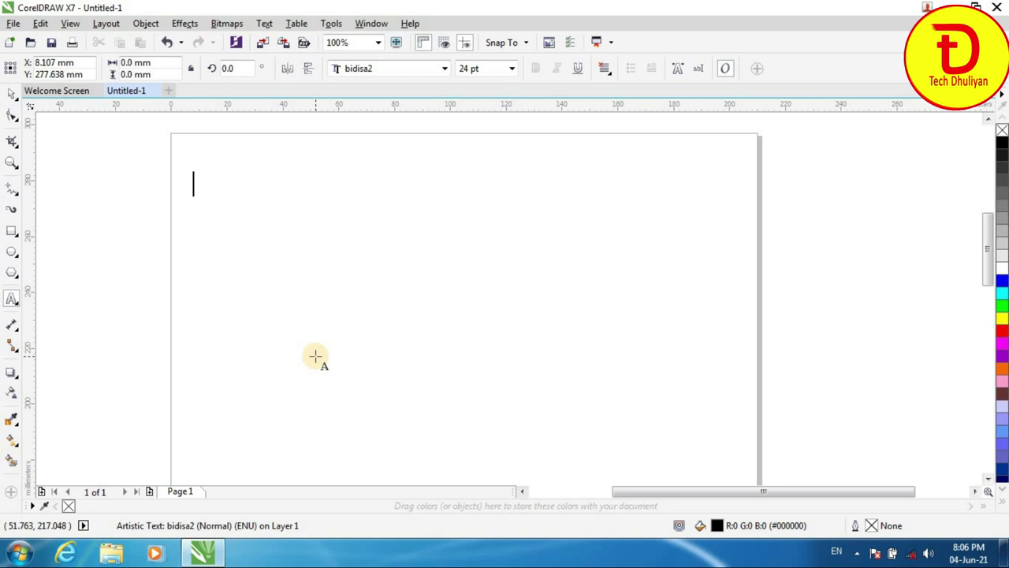
- Type the first Bengali line 'আমরা আজকে শিখবো কোরেল ড্র-তে কিভাবে' in bidisa2
type("Abi")
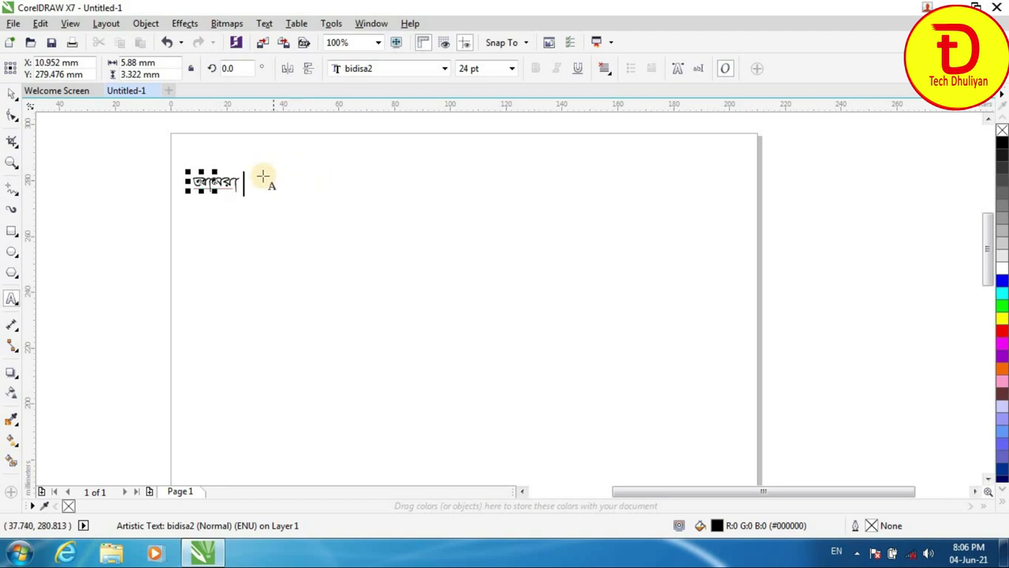
scroll(260, 177, "up", 1)
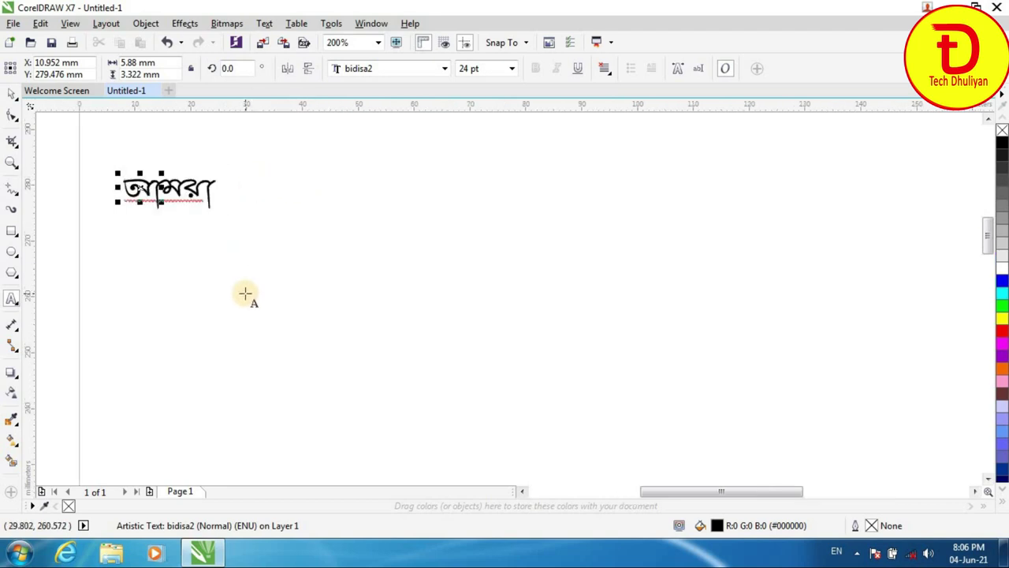
type(" আ")
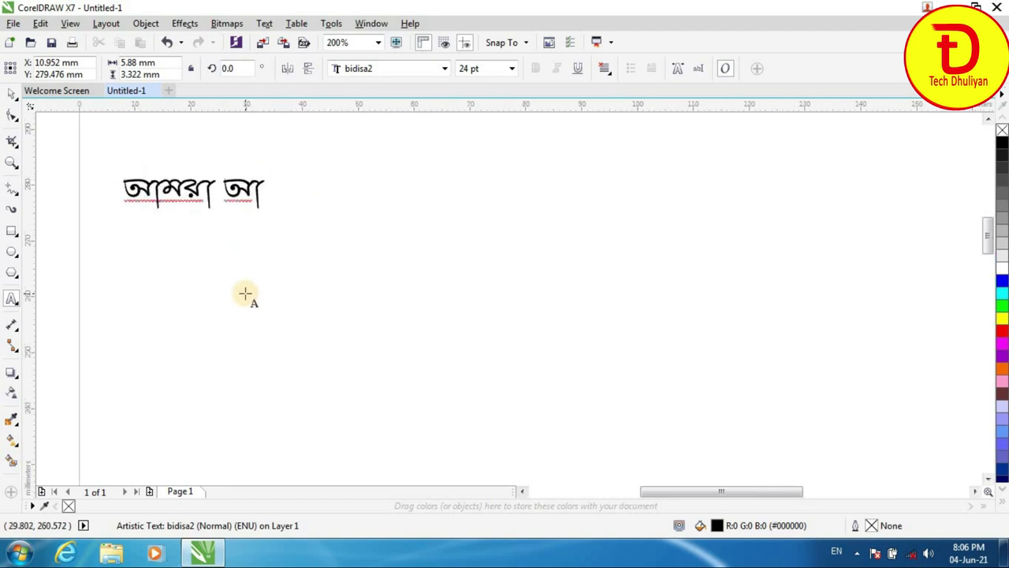
type("জকে")
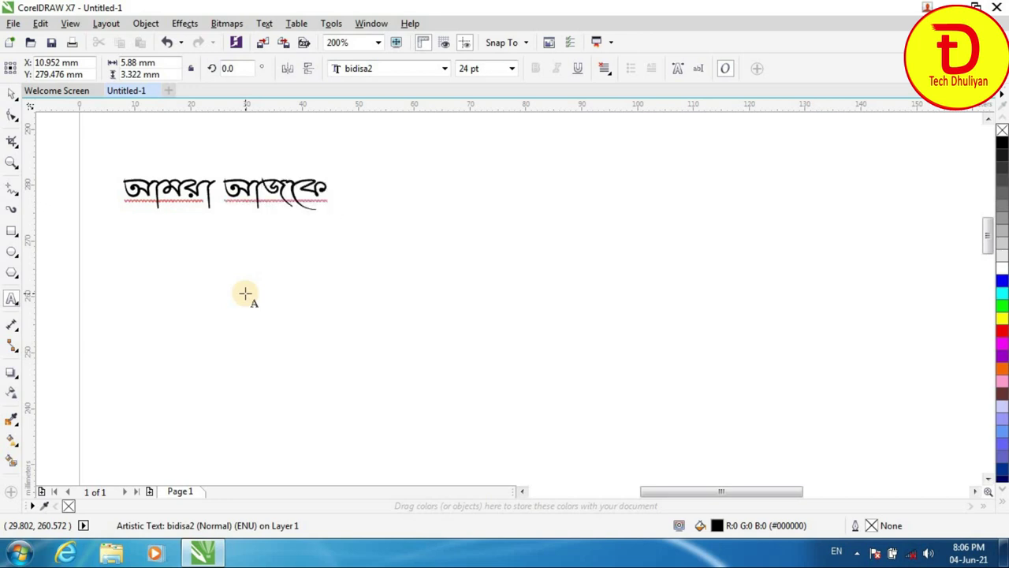
type(" ি")
type("শি")
type("খ")
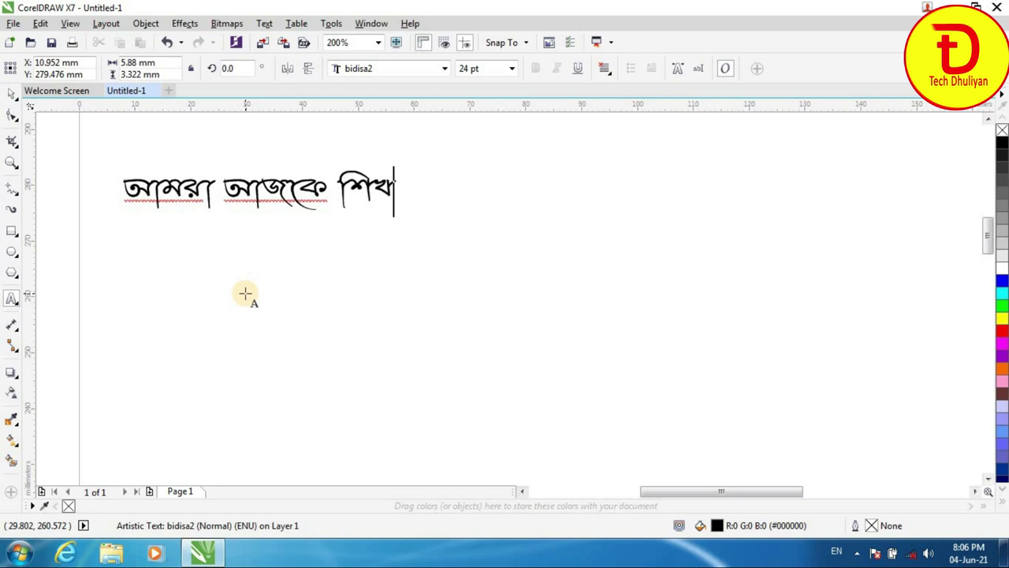
type("ে")
type("ব")
type("া")
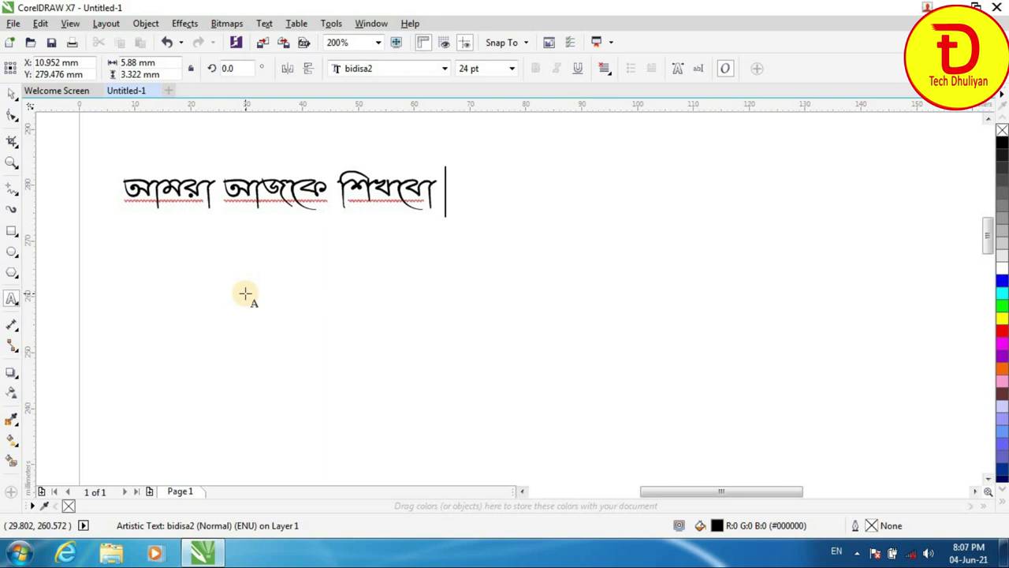
type(" কোর")
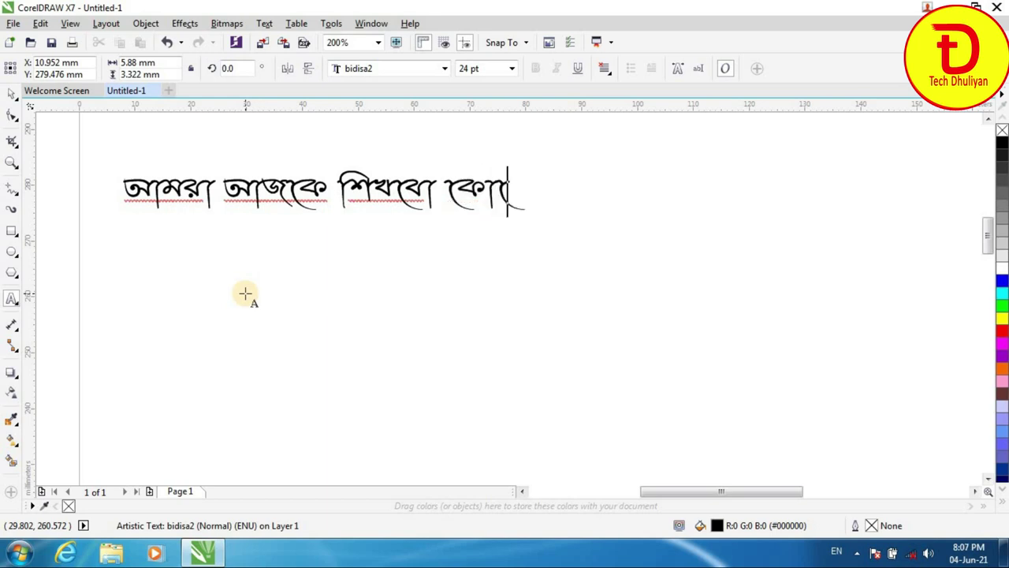
type("র")
type("ল ")
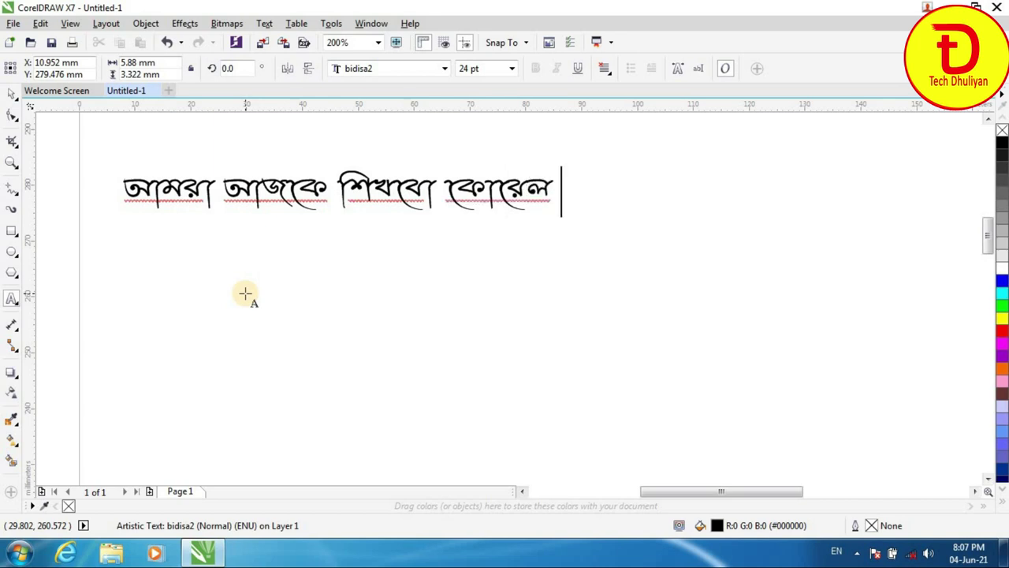
type("ড")
type("্র")
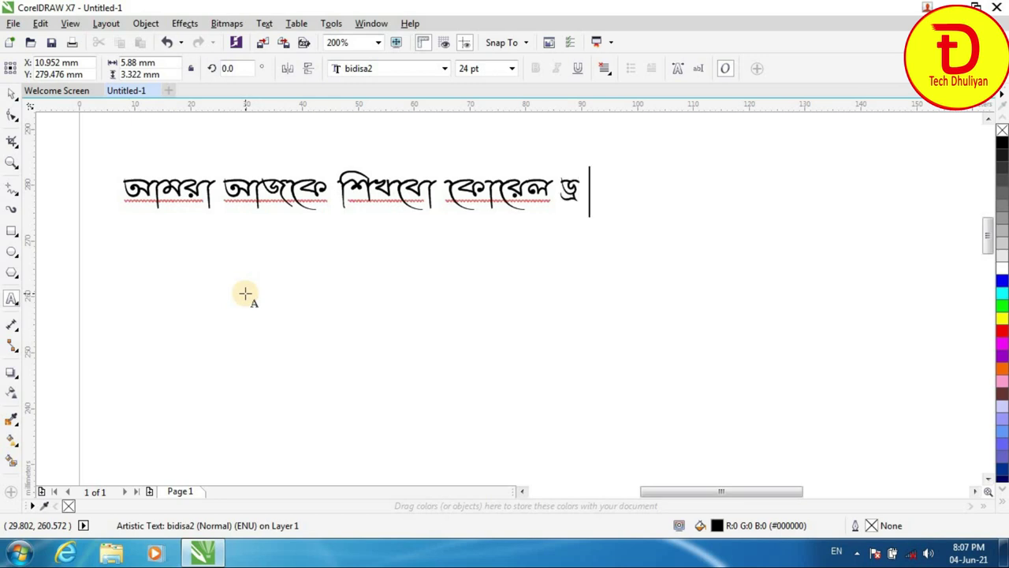
type(" -")
type("ে")
type("তে")
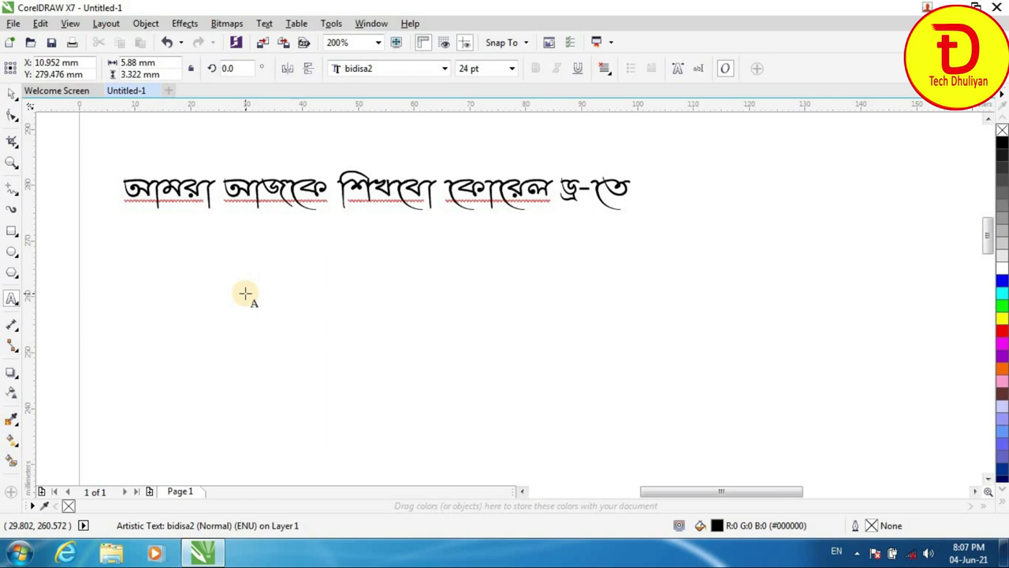
type(" িকভা")
type("ব")
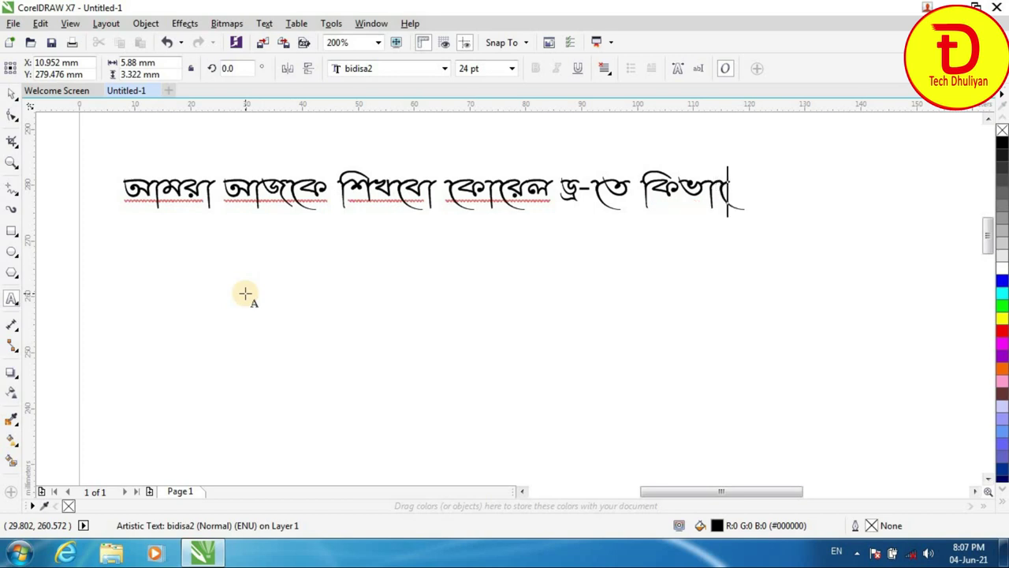
type("বে")
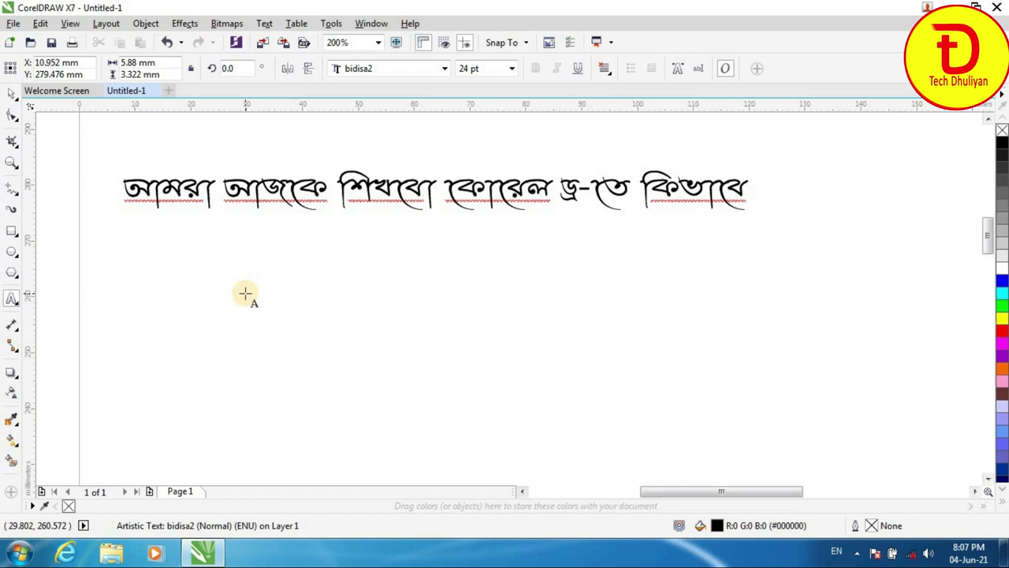
- Add a second line 'ডবল দাগ বা লতামাত্রা ব্যবহার করবো', correcting a mistyped letter
key("Return")
type("ড")
type("বল")
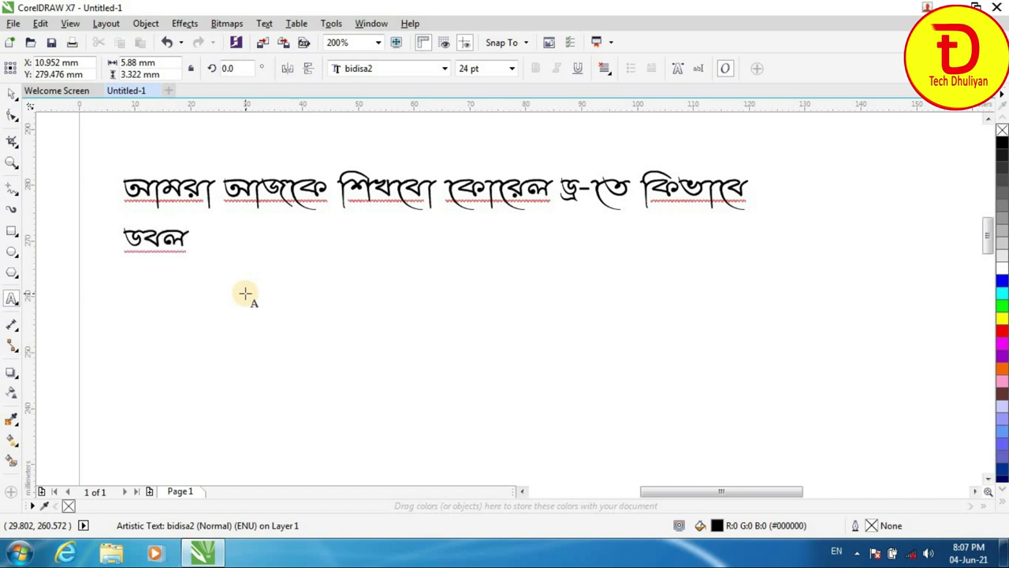
type(" দা")
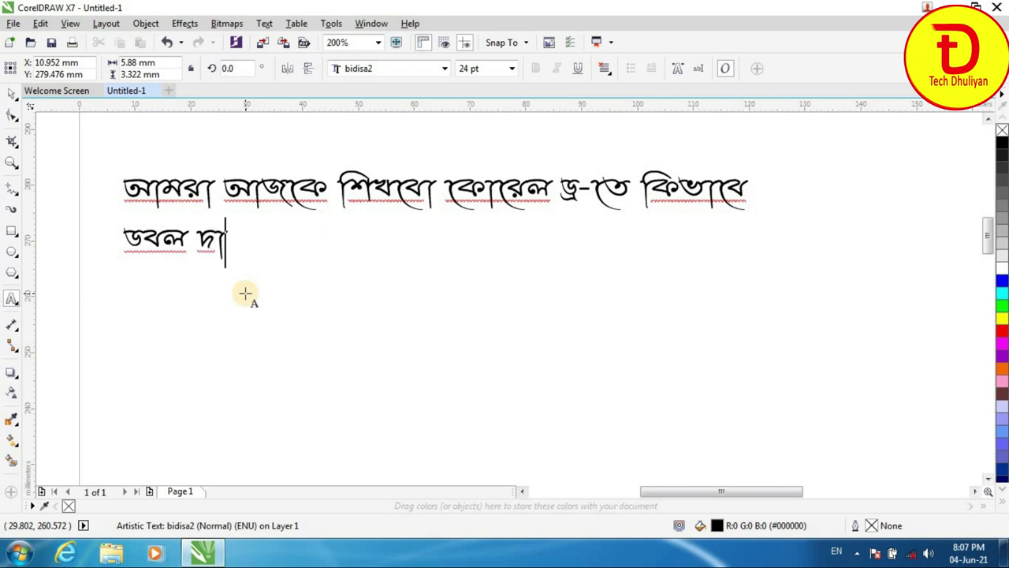
type("গ ")
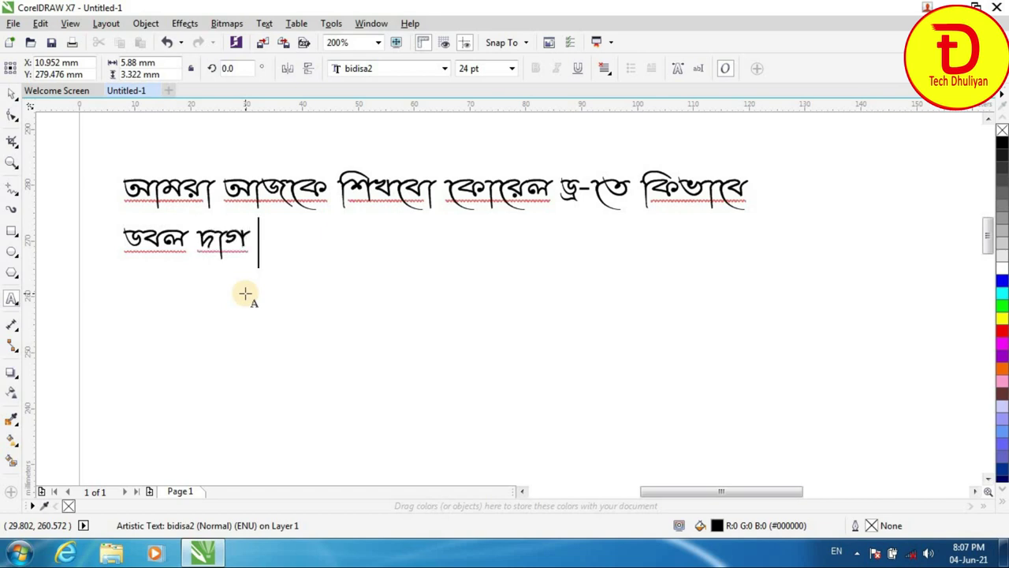
type("বা ")
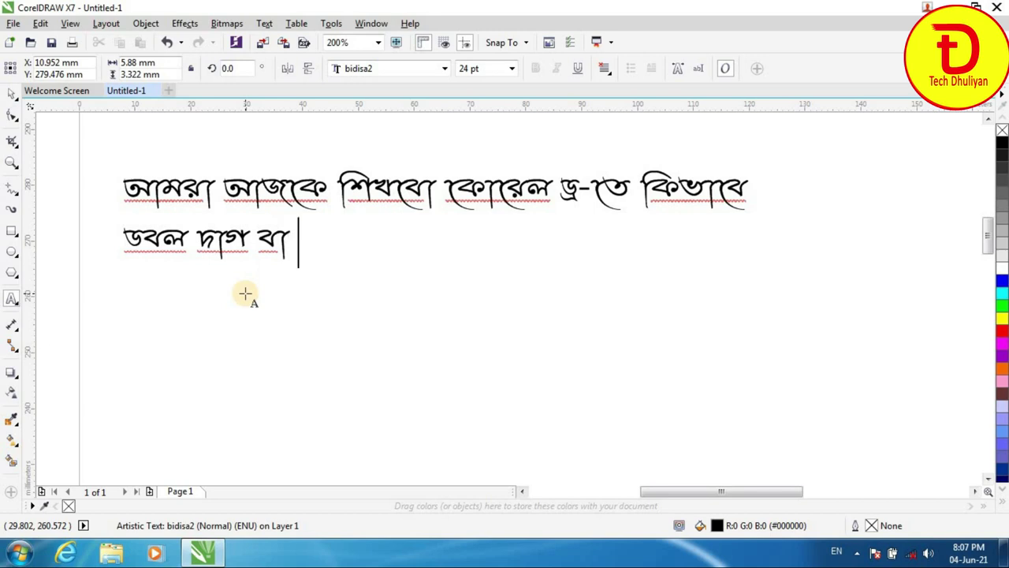
type("ল")
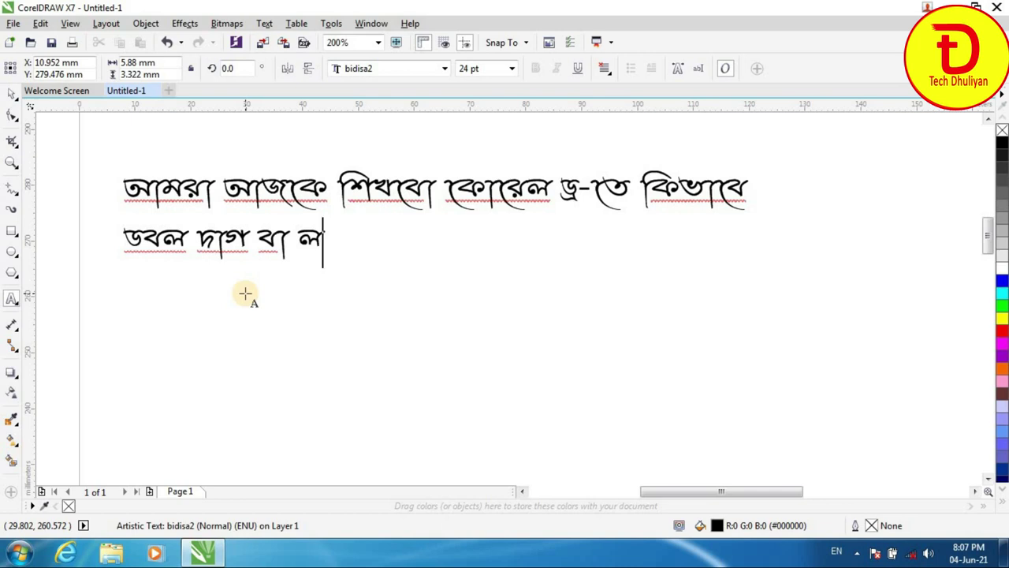
type("তামাত")
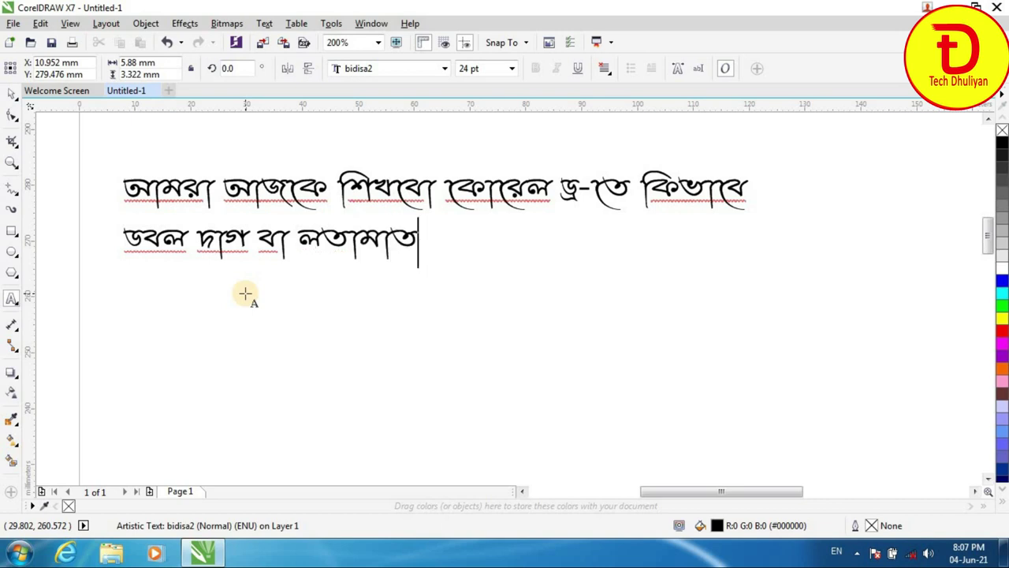
type("্রা")
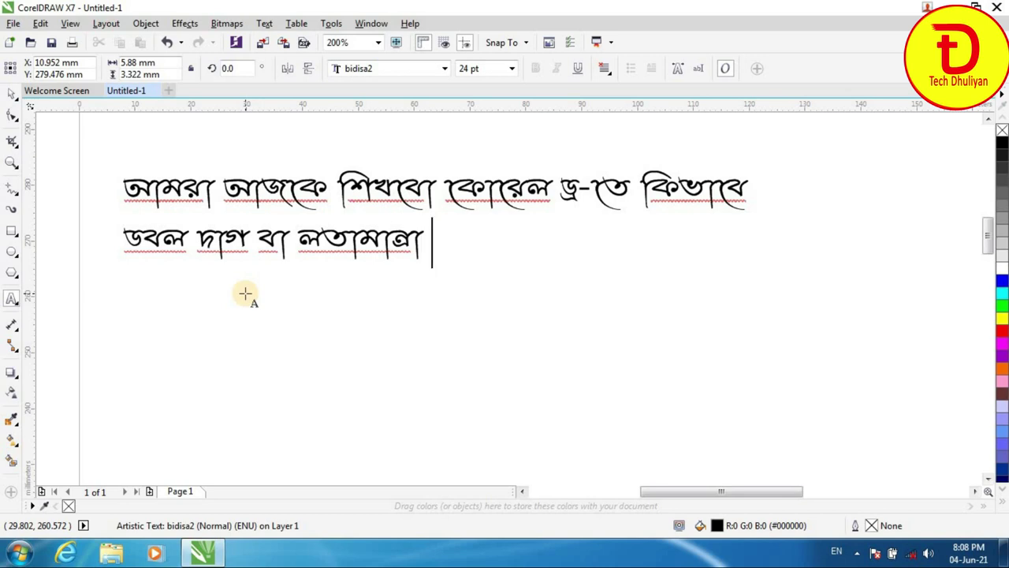
type("ব্য")
type("হ")
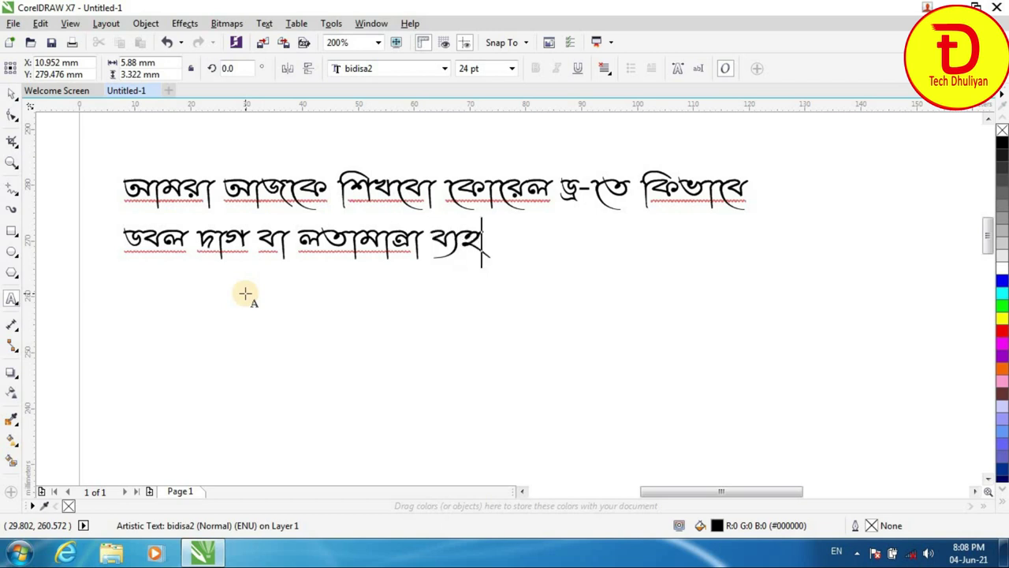
key("BackSpace")
type("বহা")
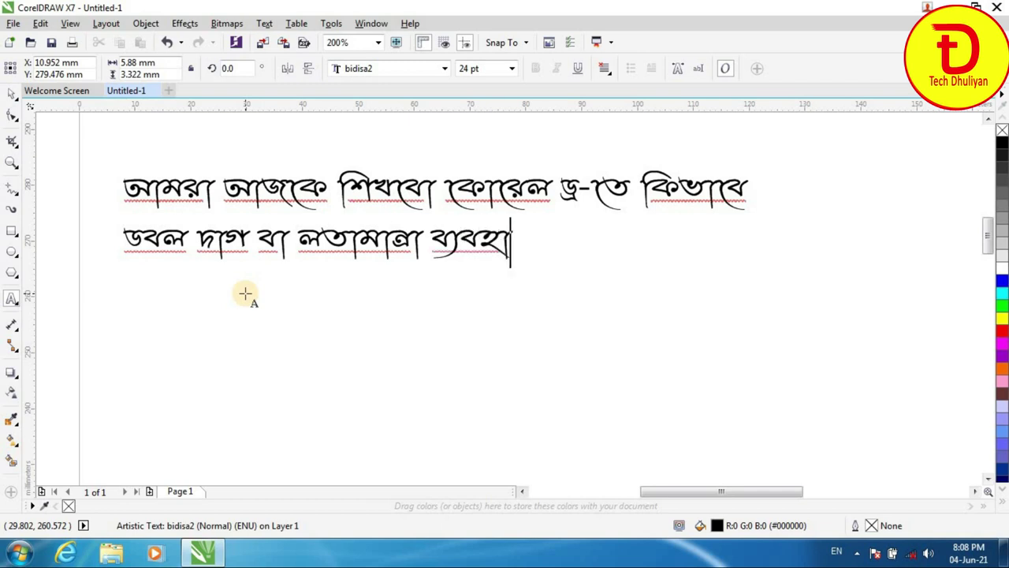
type("র ")
type("করে")
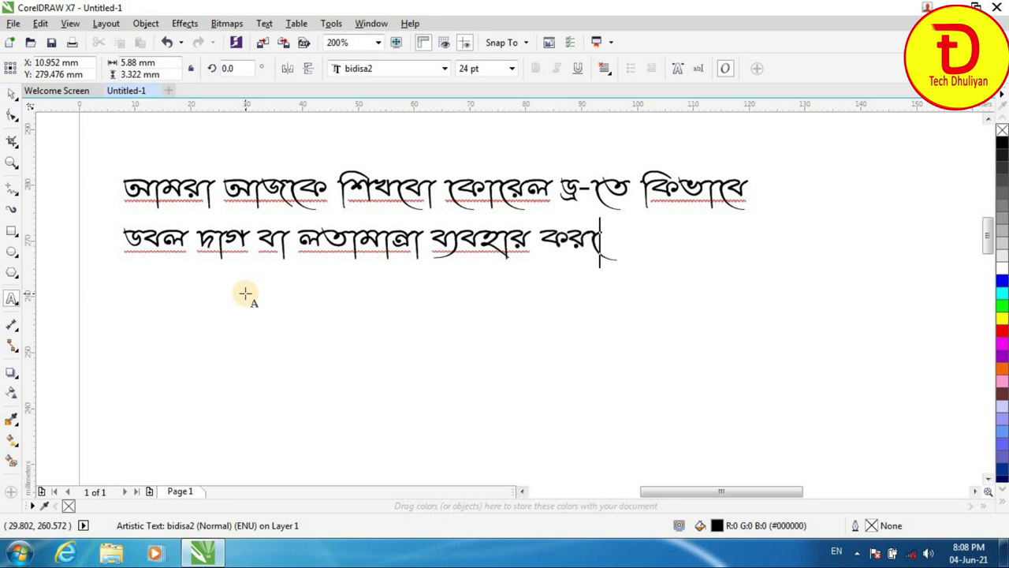
type("বা")
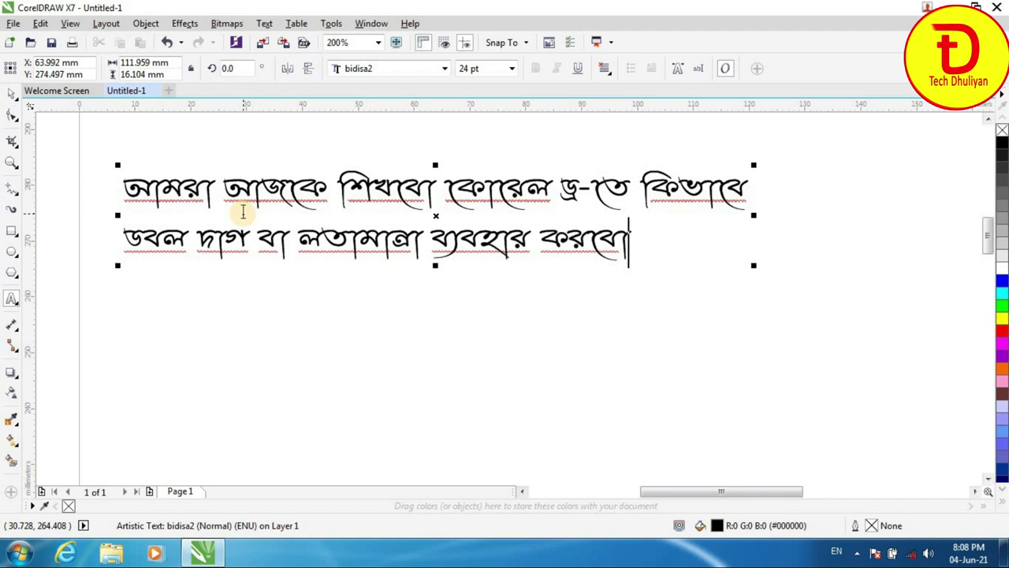
- Put the insertion point after the first word আমরা and bring up the Text menu
left_click_drag(124, 186, 581, 233)
left_click(545, 239)
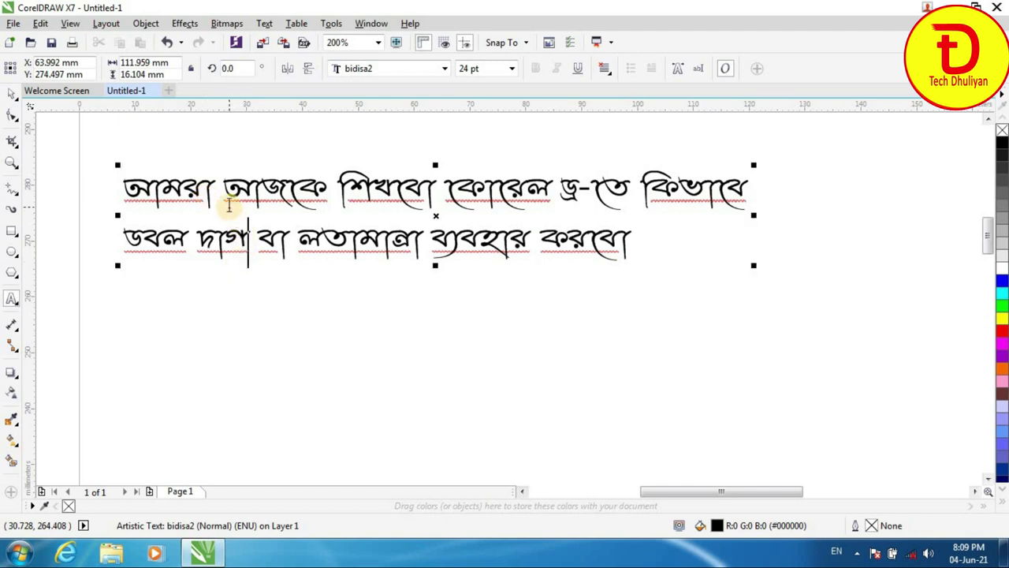
left_click(213, 189)
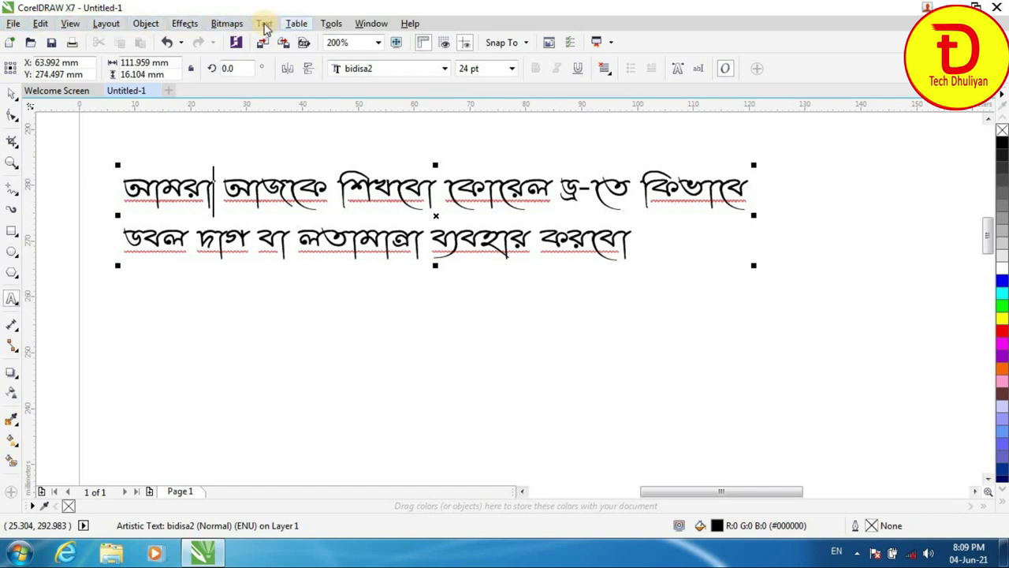
left_click(264, 23)
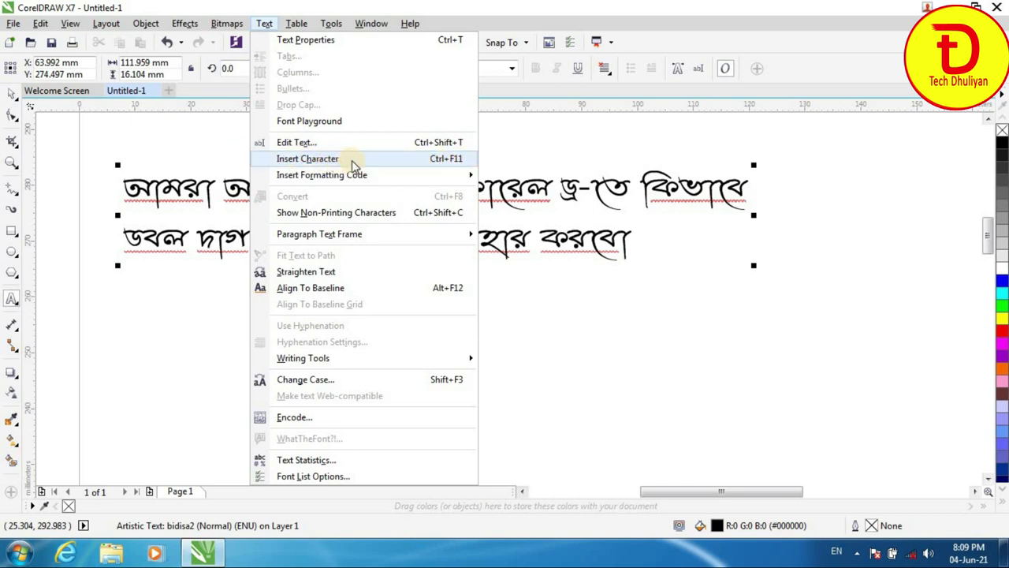
- Show the Insert Character docker with its font set to Prosenjit Side Bar
left_click(353, 162)
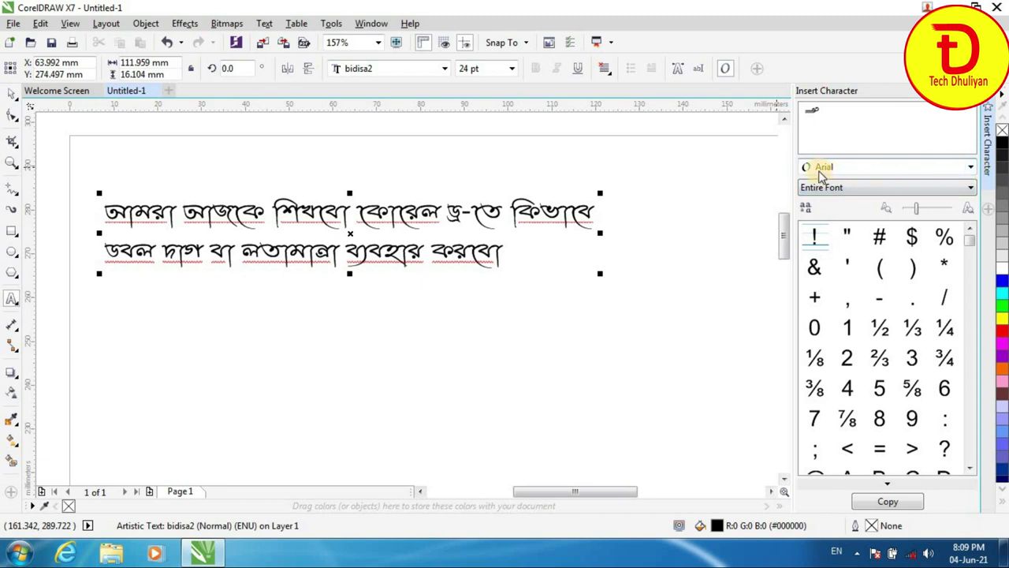
left_click(972, 169)
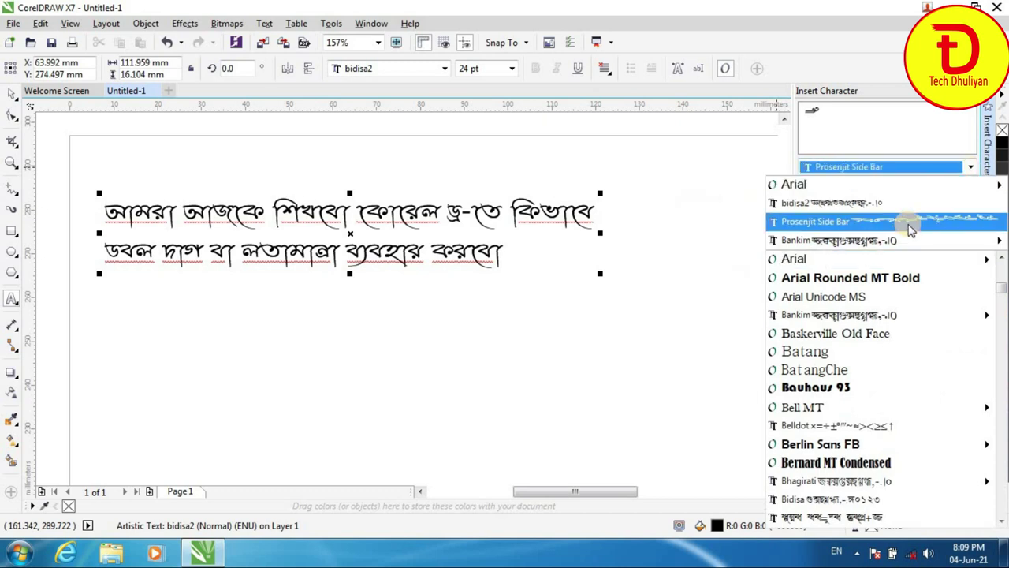
scroll(962, 268, "down", 2)
scroll(961, 268, "down", 2)
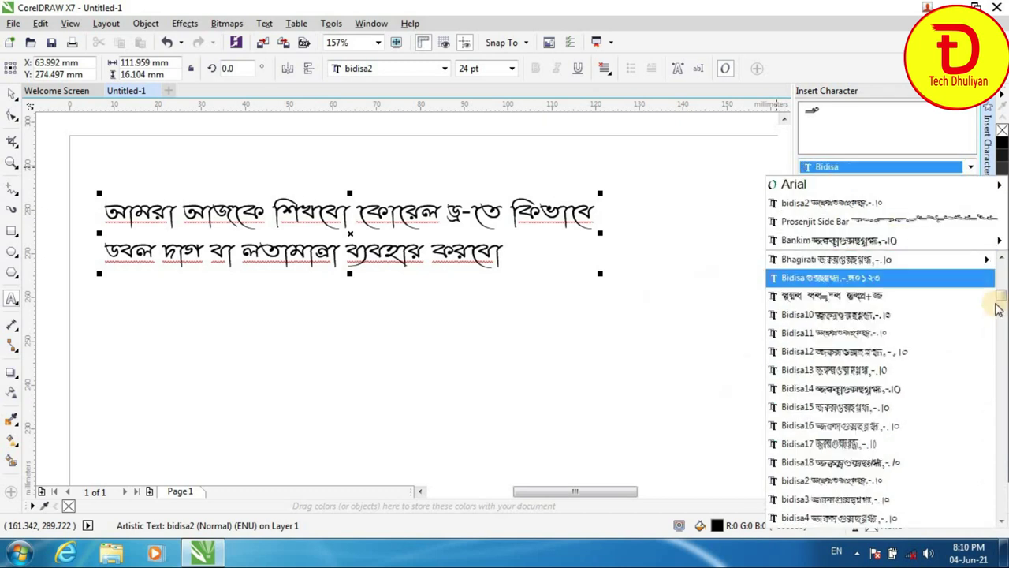
mouse_move(1001, 301)
left_mouse_down()
mouse_move(1002, 402)
mouse_move(1003, 383)
left_mouse_up()
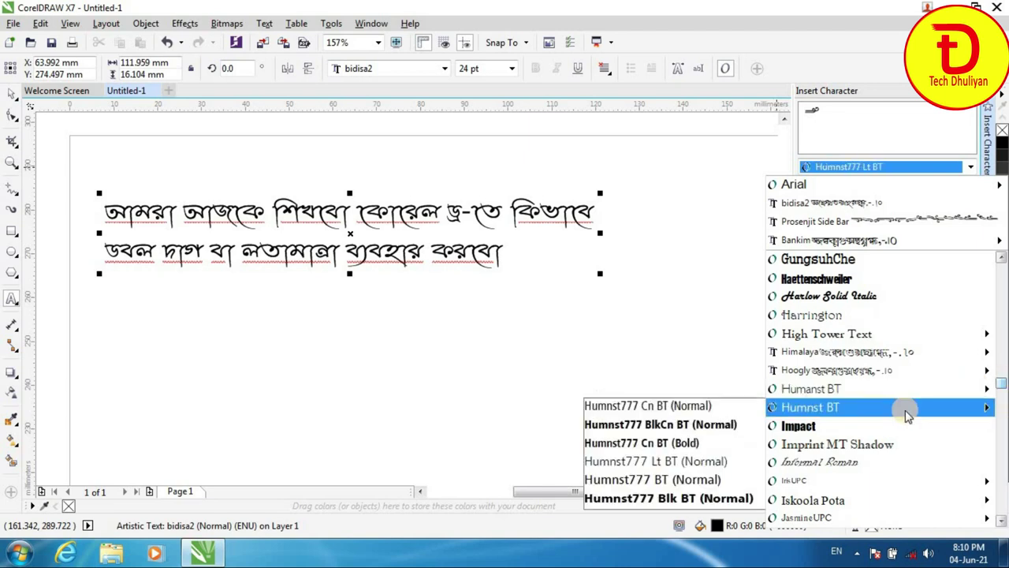
scroll(907, 415, "down", 2)
scroll(906, 416, "down", 1)
scroll(907, 416, "down", 2)
scroll(907, 416, "down", 2)
scroll(906, 415, "down", 1)
scroll(907, 416, "down", 2)
scroll(907, 415, "down", 1)
scroll(907, 415, "down", 1)
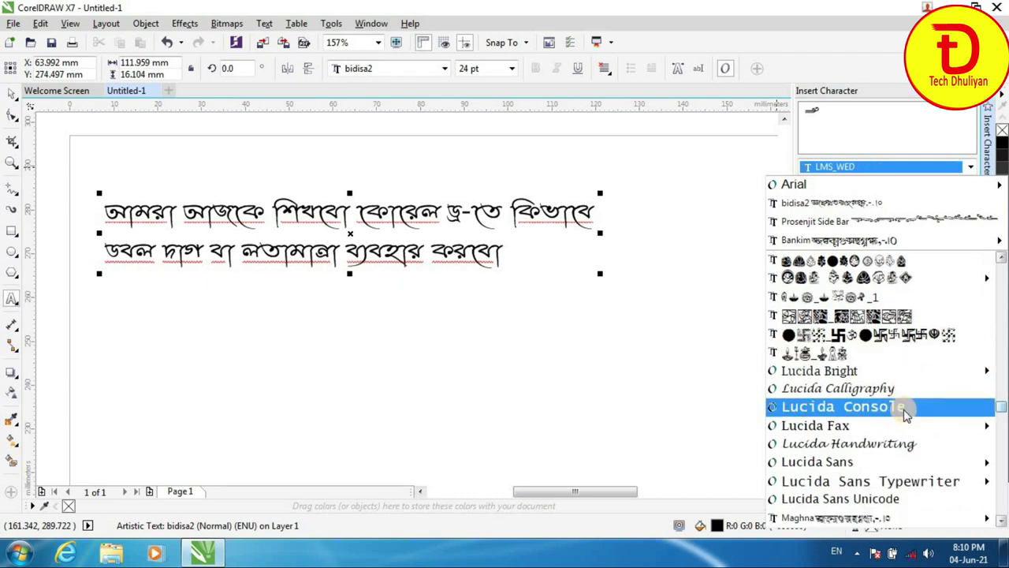
scroll(907, 416, "down", 2)
scroll(907, 415, "down", 1)
scroll(907, 416, "down", 3)
scroll(907, 415, "down", 2)
scroll(907, 415, "down", 2)
scroll(907, 416, "down", 2)
scroll(906, 416, "down", 2)
scroll(907, 415, "down", 3)
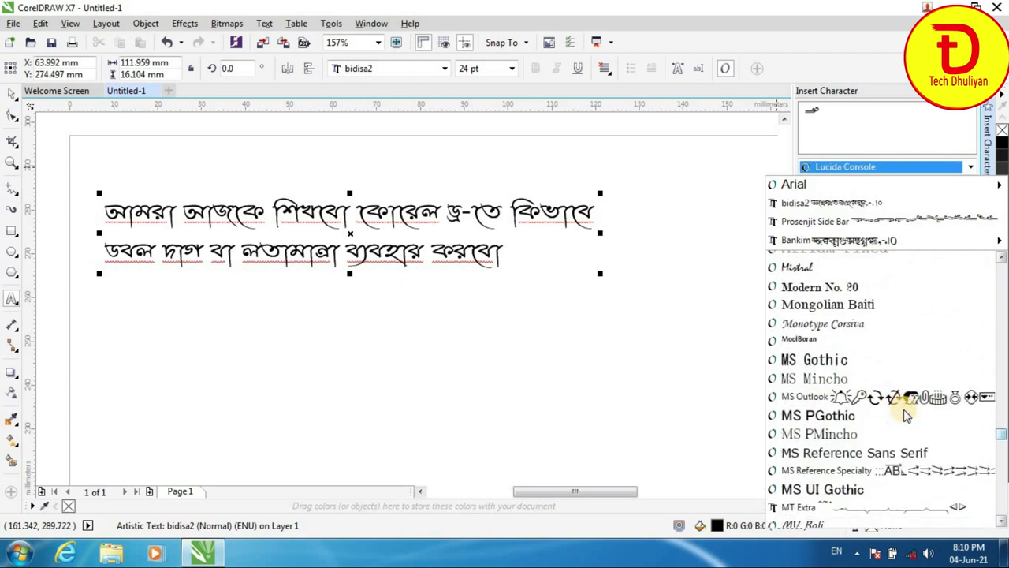
scroll(906, 416, "down", 2)
scroll(906, 415, "down", 2)
scroll(907, 416, "down", 2)
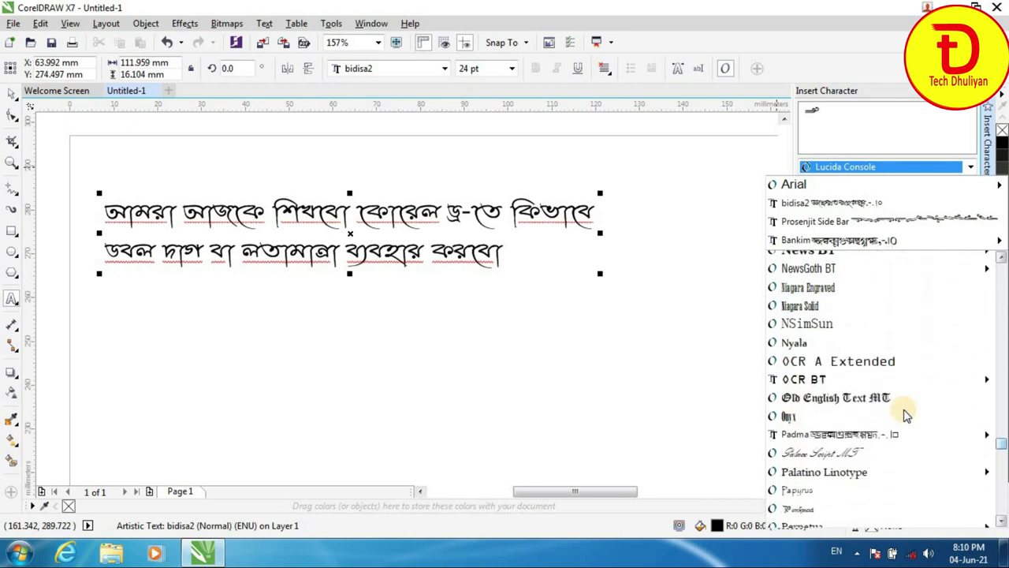
scroll(907, 416, "down", 1)
scroll(905, 412, "down", 3)
scroll(905, 412, "down", 4)
scroll(905, 411, "down", 1)
scroll(905, 412, "down", 1)
scroll(907, 416, "down", 2)
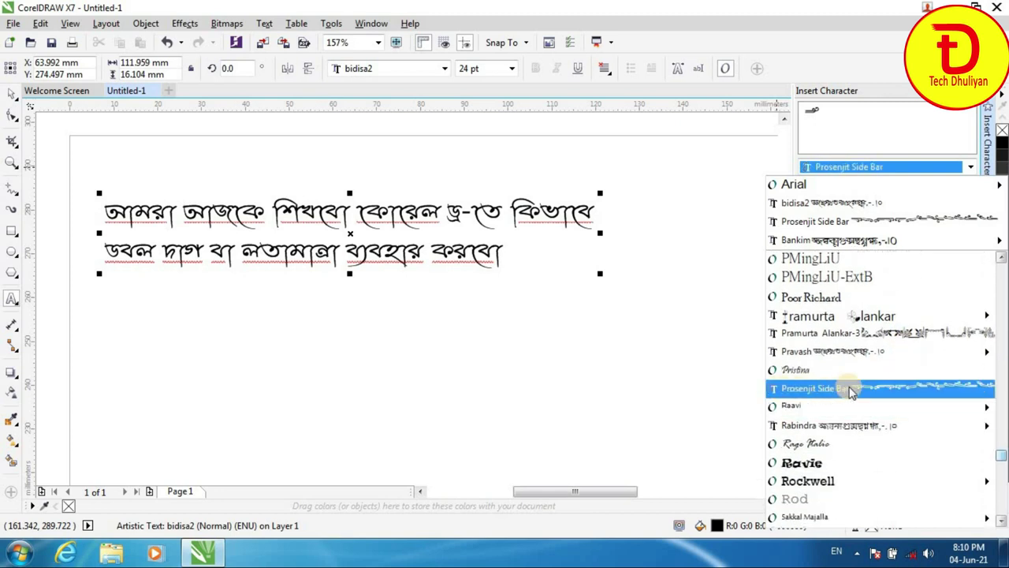
left_click(827, 390)
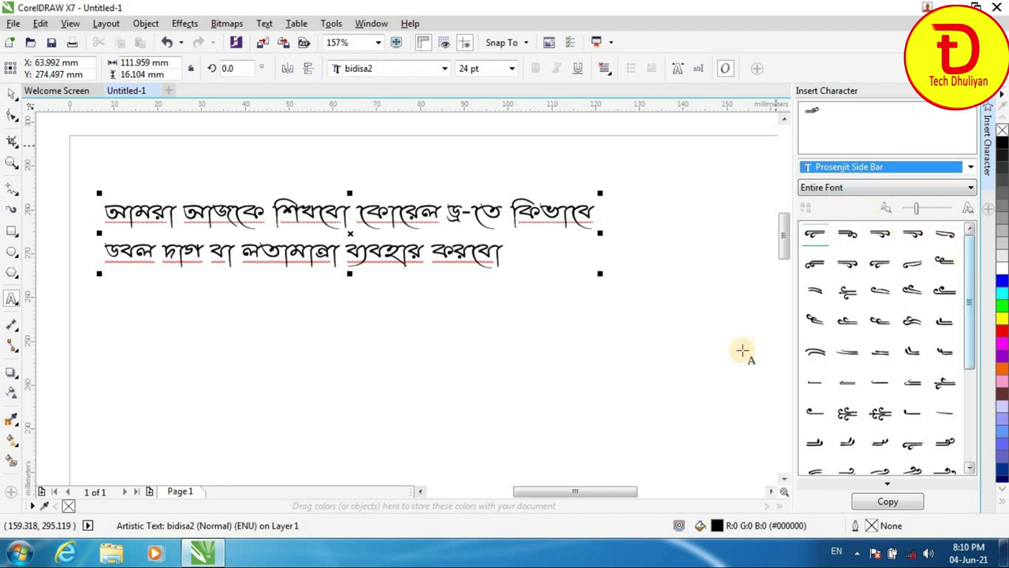
- Resize the Insert Character docker and browse the Prosenjit Side Bar flourish glyphs
left_click_drag(792, 338, 695, 337)
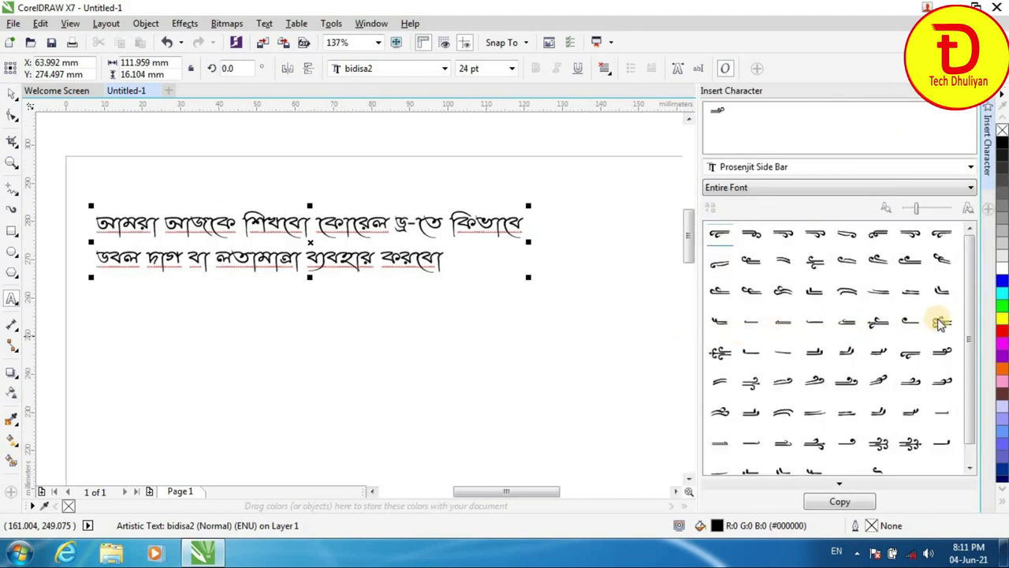
mouse_move(967, 301)
left_mouse_down()
mouse_move(968, 326)
mouse_move(924, 280)
left_mouse_up()
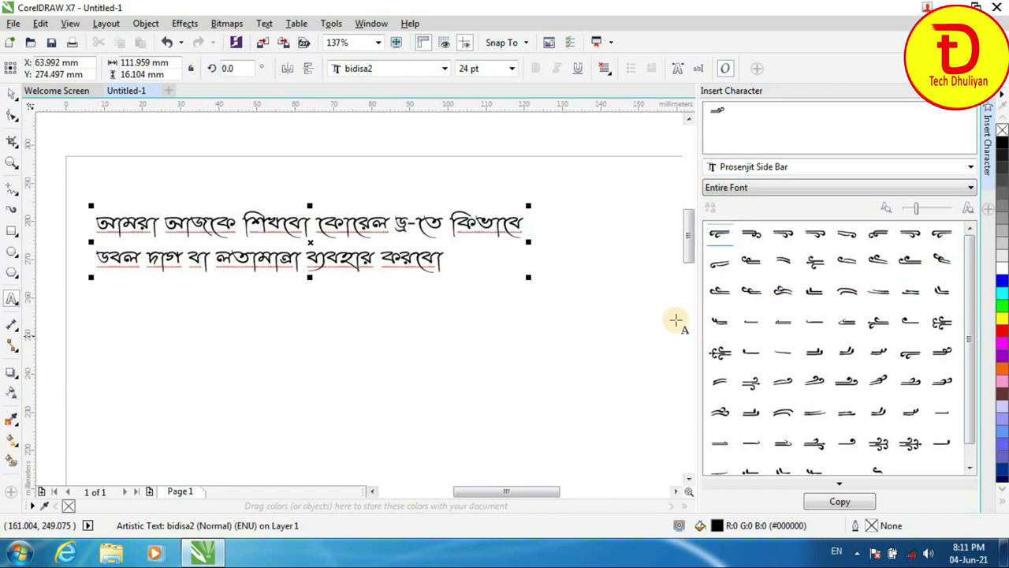
left_click_drag(699, 316, 750, 318)
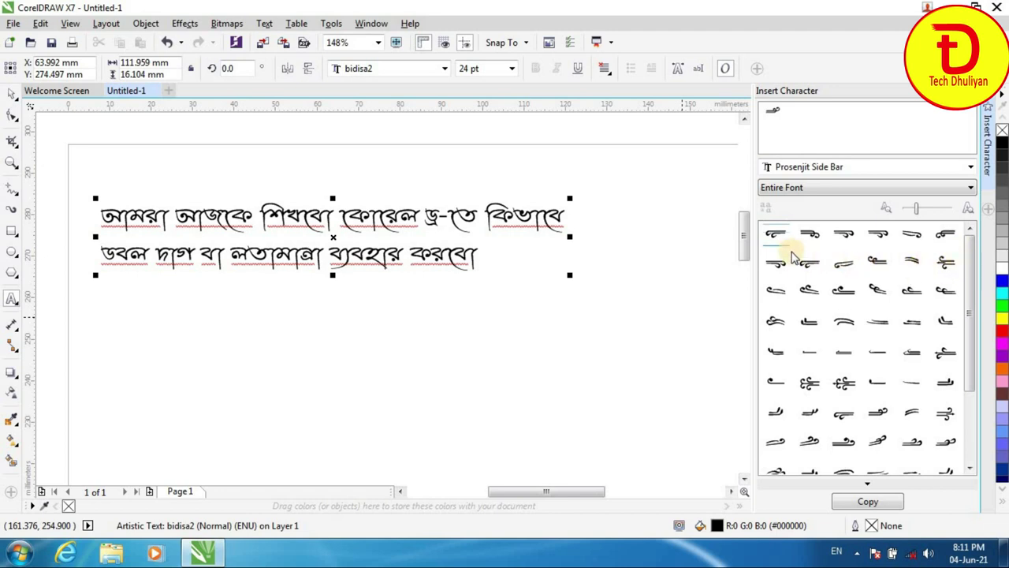
scroll(929, 373, "down", 1)
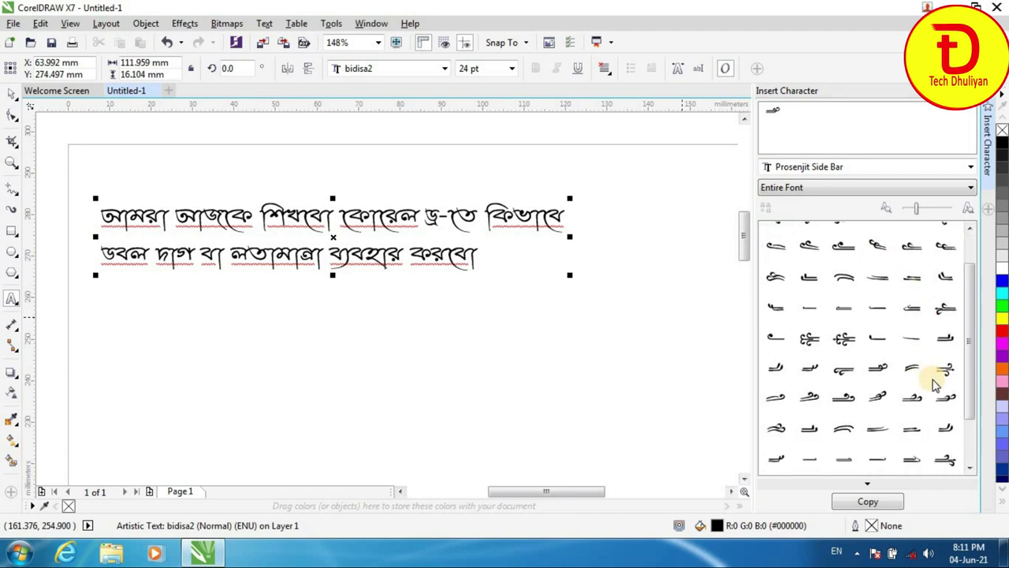
scroll(934, 385, "down", 2)
scroll(937, 394, "up", 3)
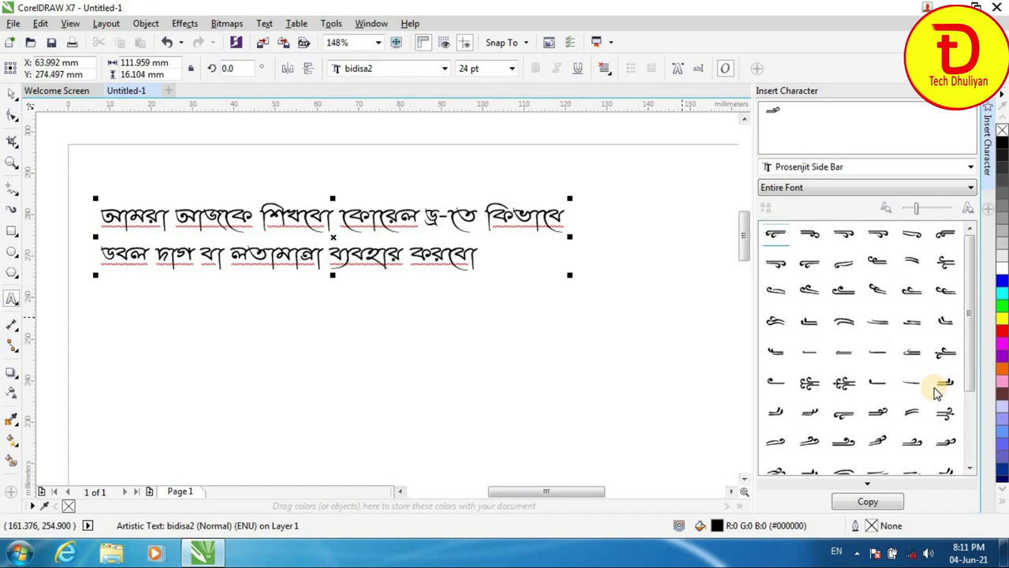
scroll(936, 394, "down", 3)
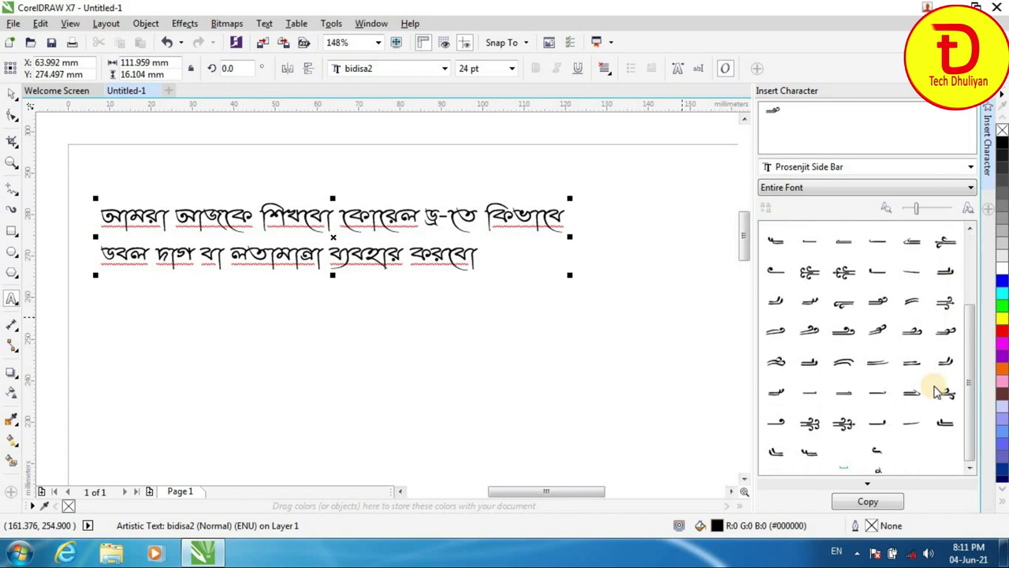
- Insert the curly Prosenjit Side Bar flourish glyph right after the word আমরা
left_click(949, 335)
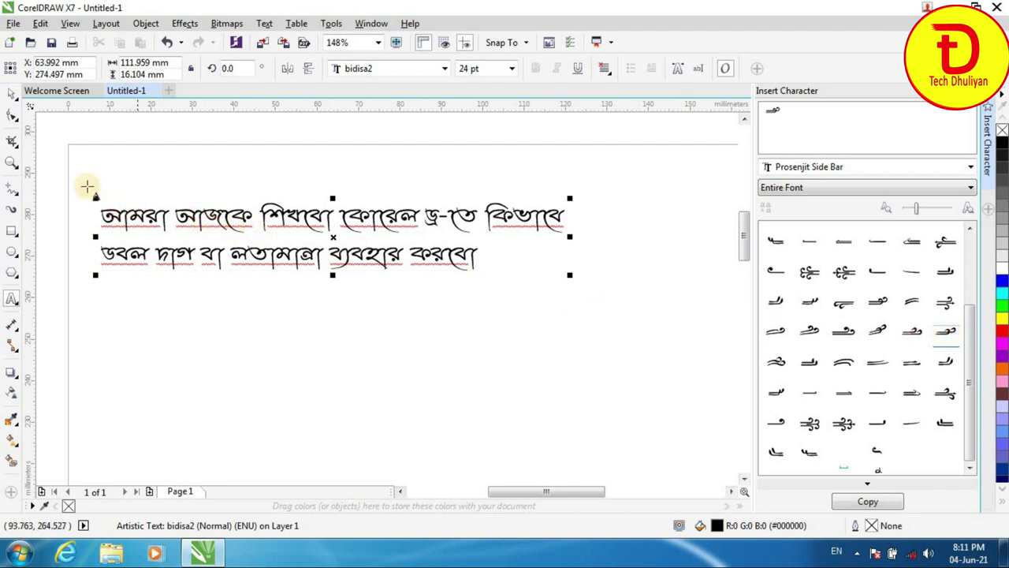
left_click(170, 222)
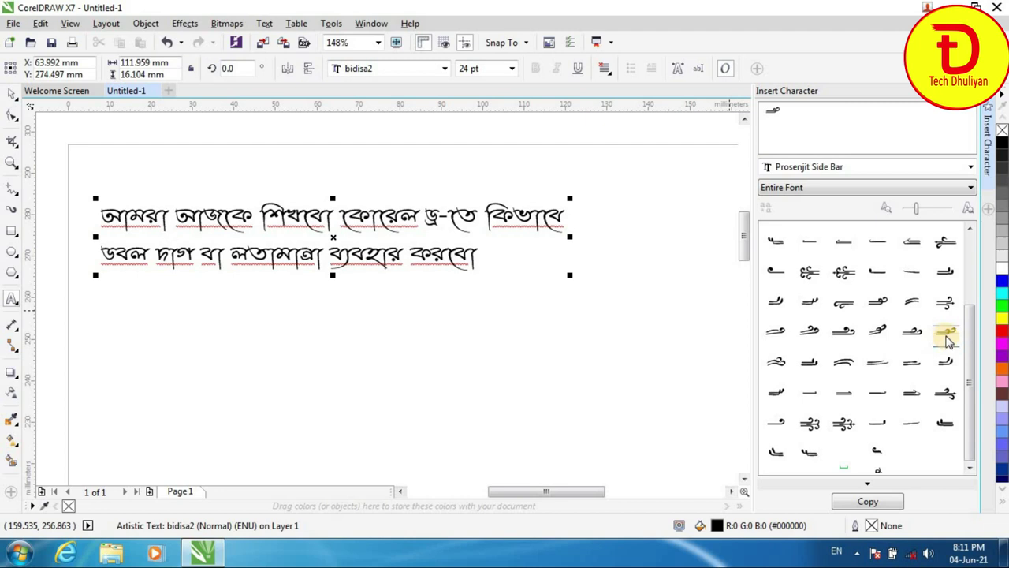
double_click(946, 337)
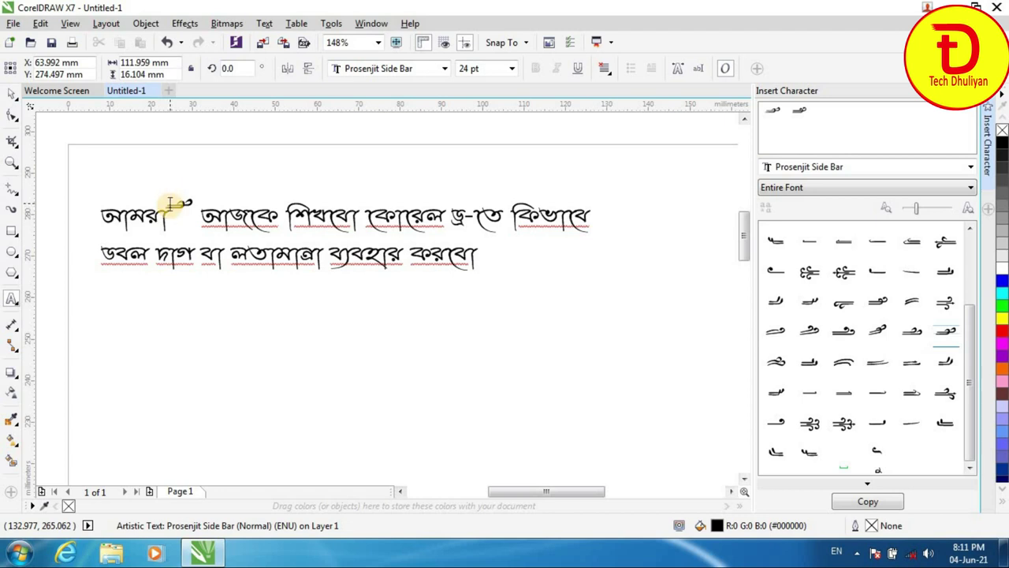
left_click(126, 209)
- Close the Insert Character docker and zoom to 600%, framing the text around আমরা
scroll(131, 207, "up", 2)
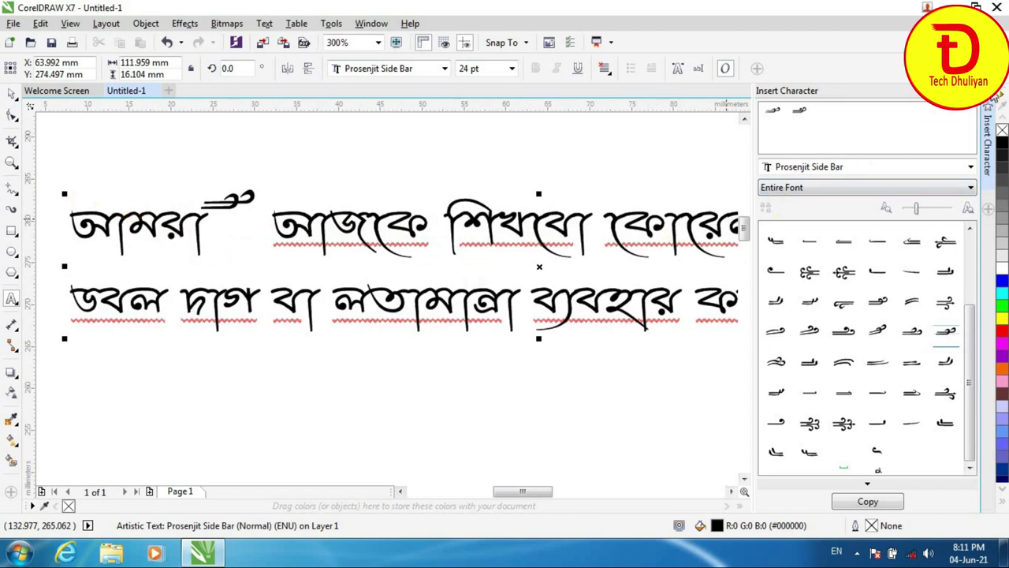
left_click(1002, 92)
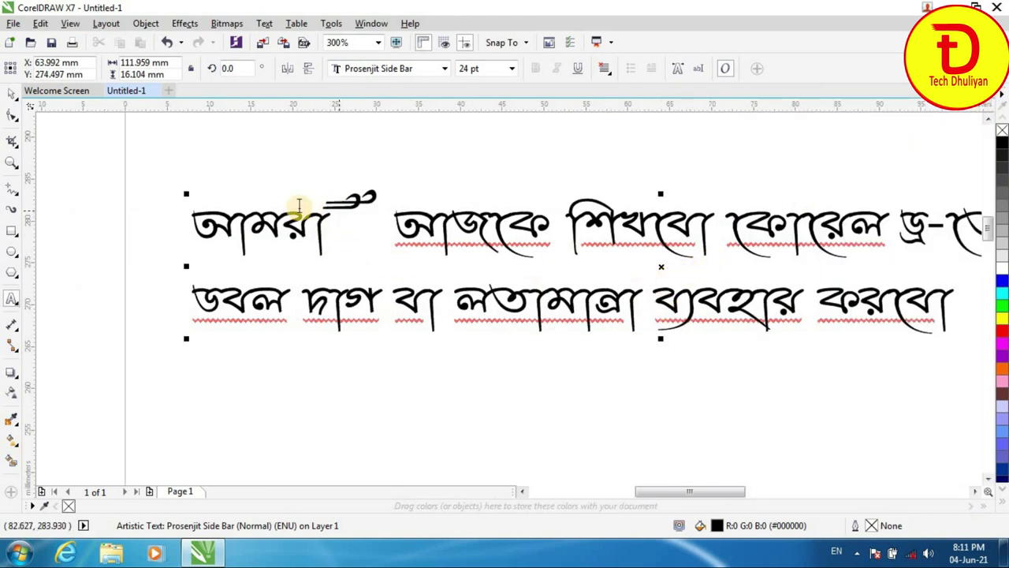
scroll(297, 203, "up", 1)
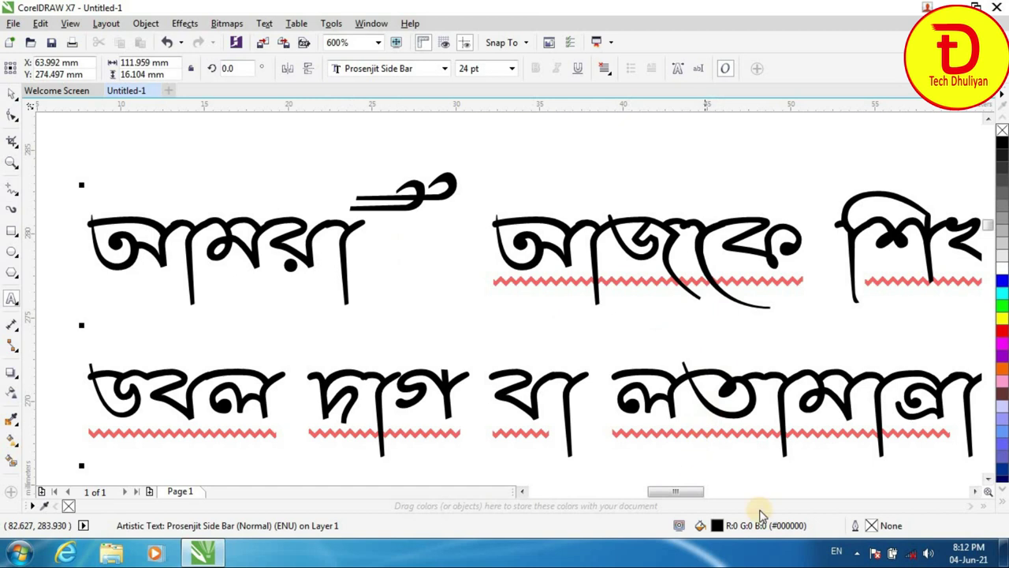
left_click_drag(668, 491, 666, 491)
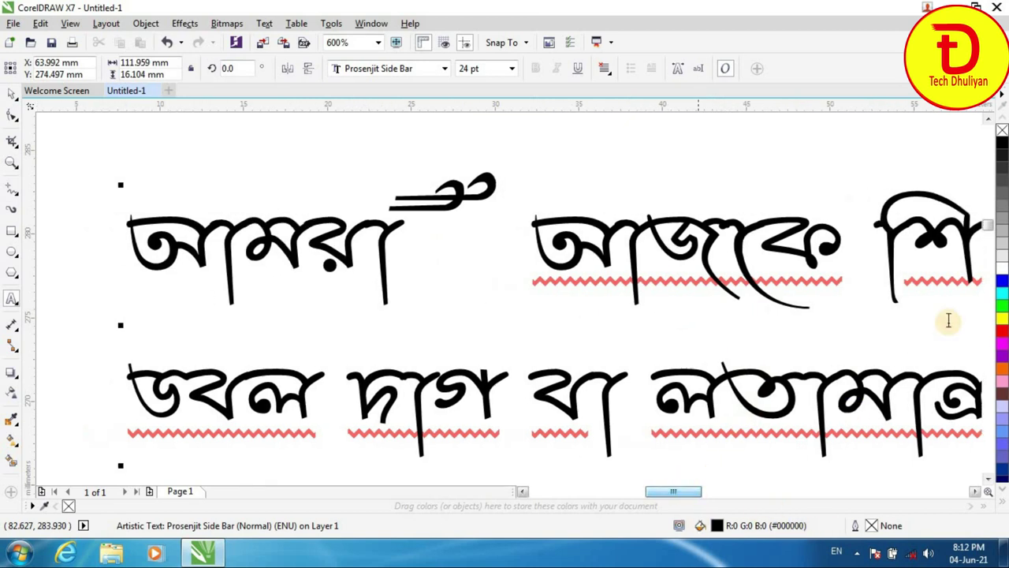
left_click_drag(987, 231, 985, 228)
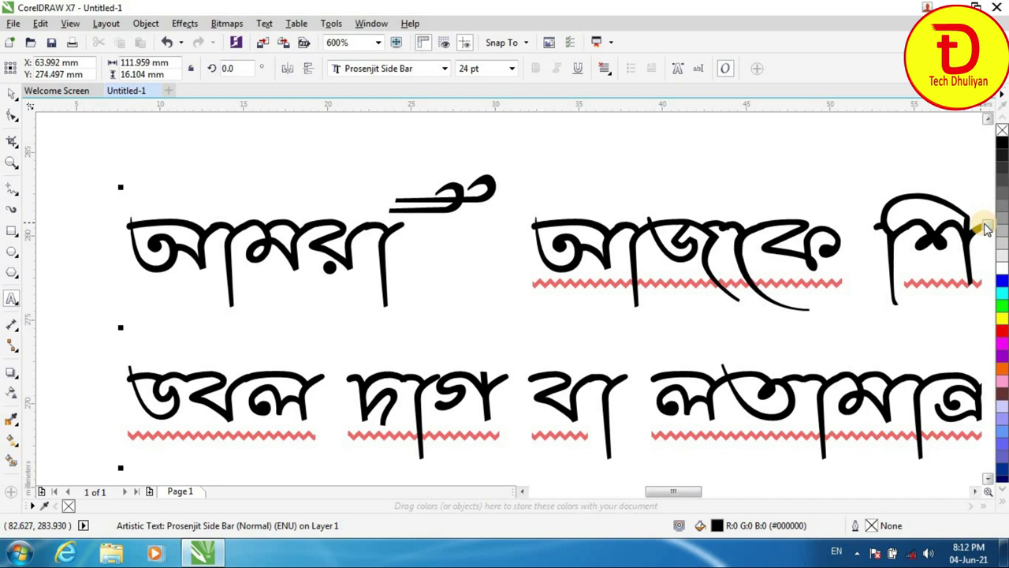
left_click_drag(988, 228, 987, 230)
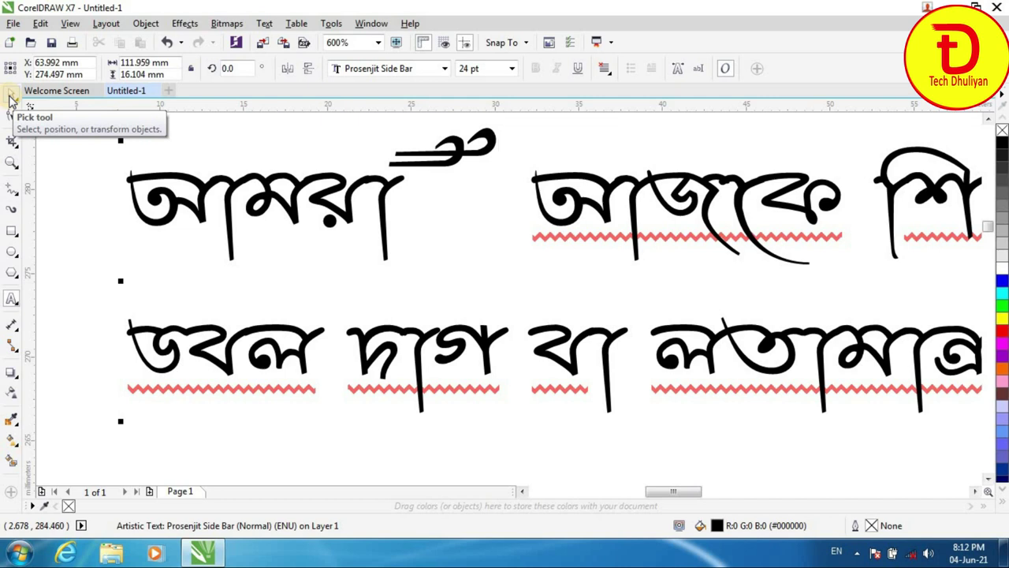
- End text editing and select the text with the Shape tool to expose its character nodes
left_click(11, 95)
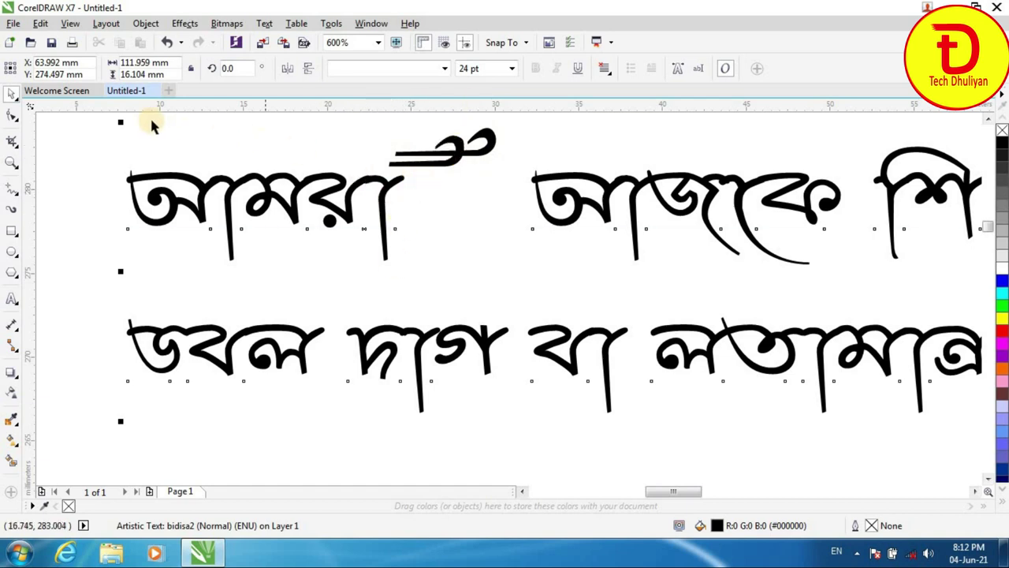
left_click(13, 119)
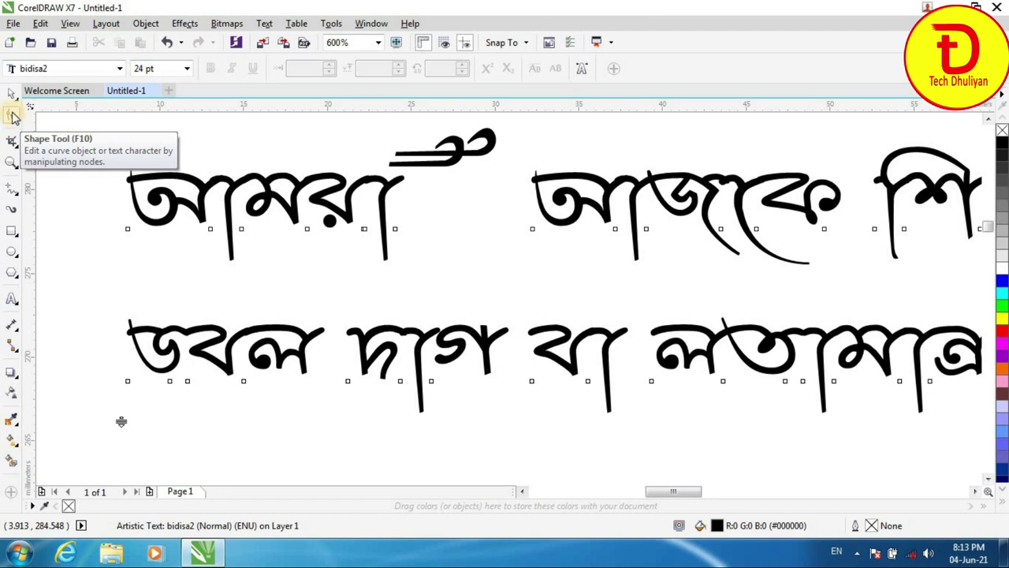
left_click(13, 115)
left_click(386, 195)
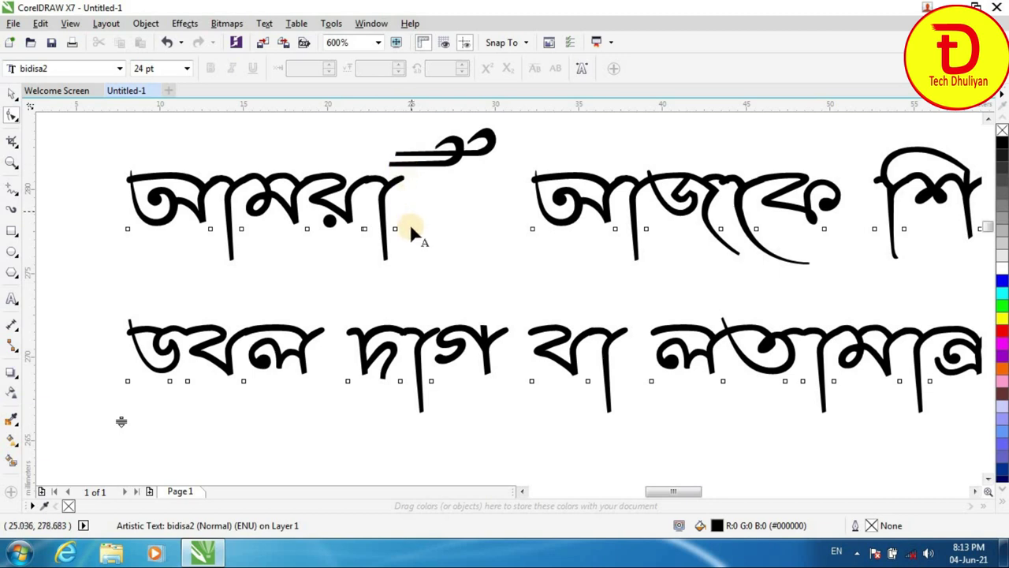
scroll(394, 230, "up", 1)
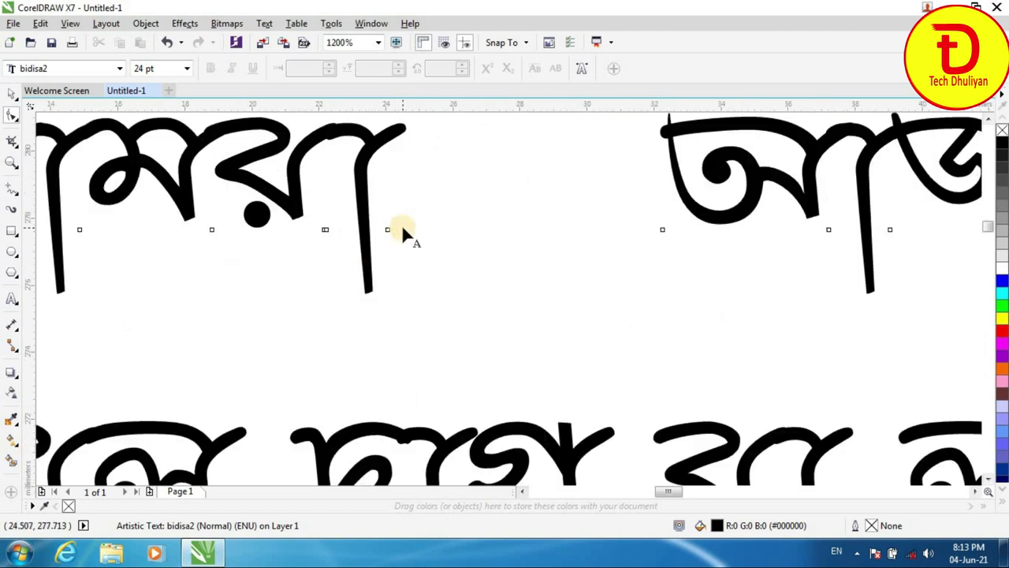
scroll(402, 231, "up", 1)
scroll(372, 235, "down", 1)
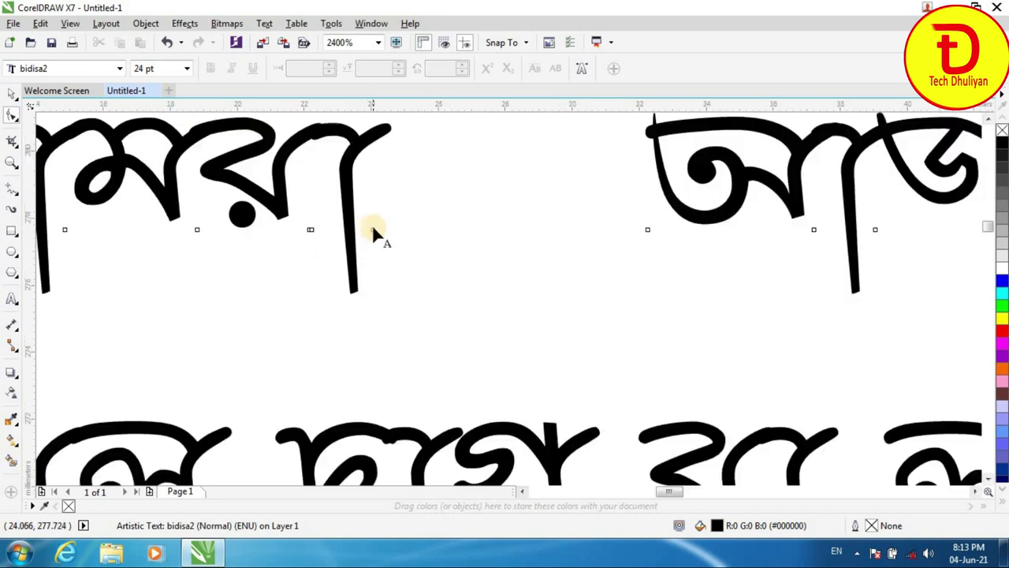
scroll(374, 226, "down", 1)
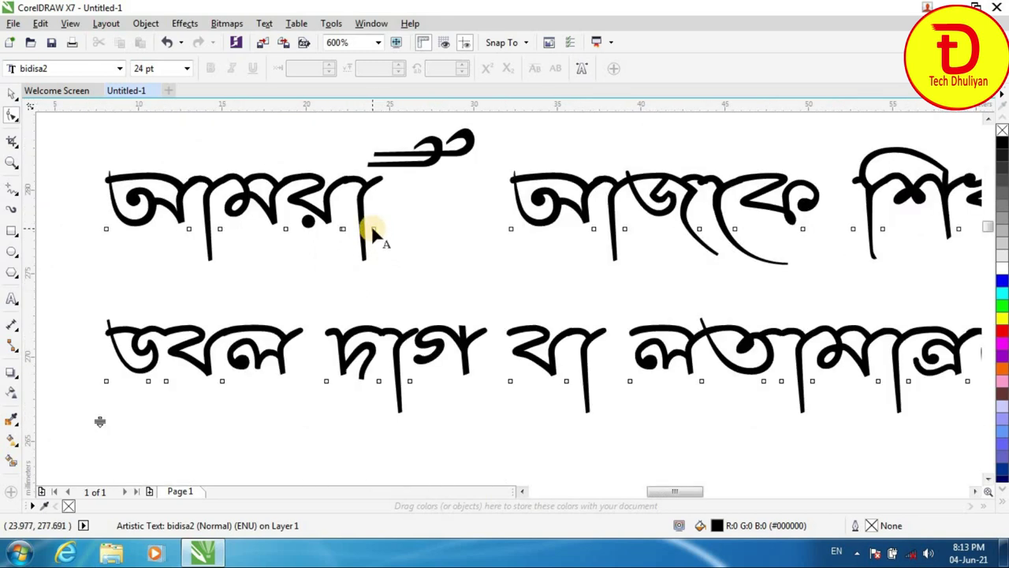
- Drag the flourish glyph's node down-left (about 2%/-17% shift) onto আমরা, then zoom out to 150%
left_click(372, 227)
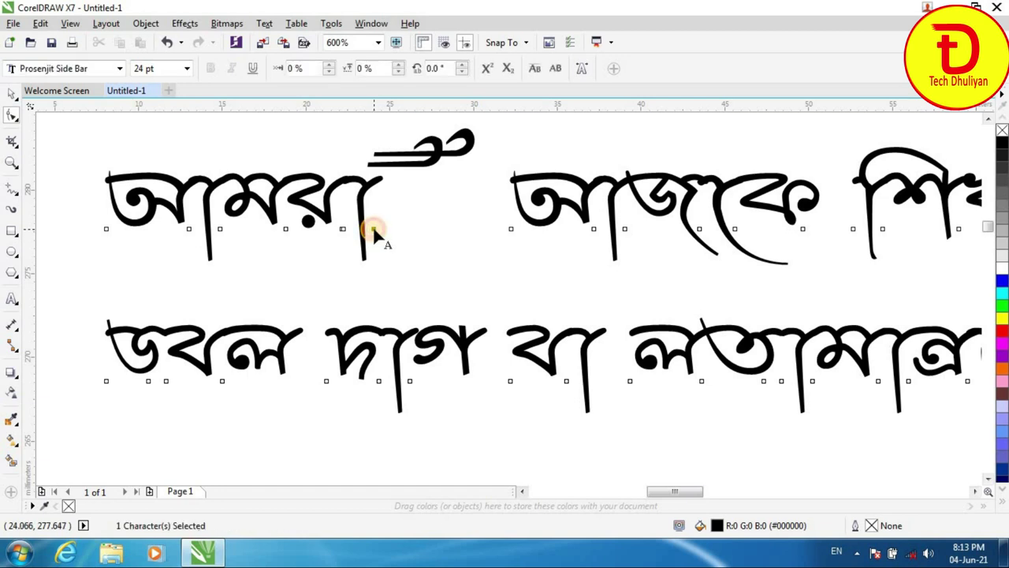
left_click_drag(372, 225, 380, 253)
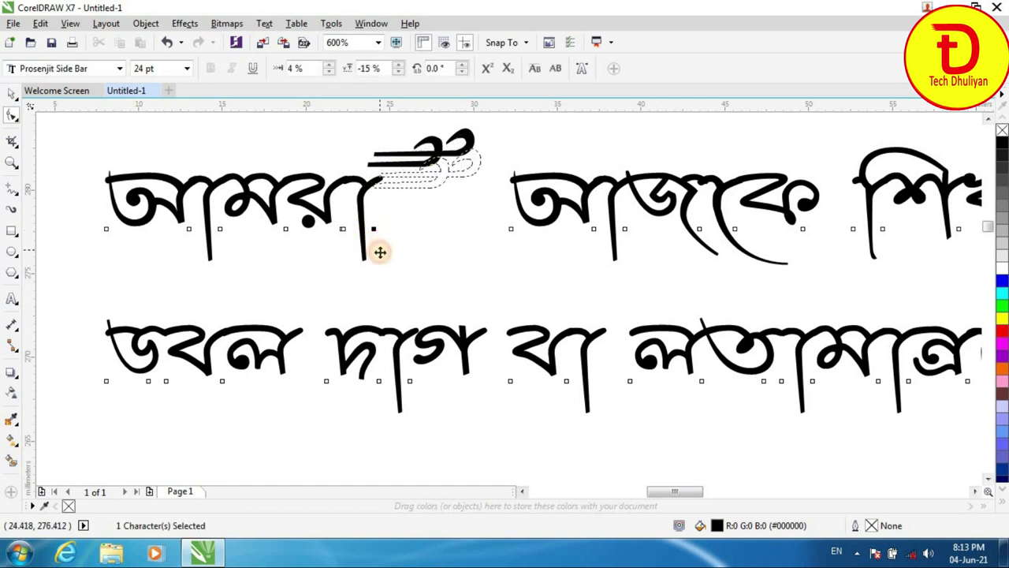
left_click_drag(380, 252, 376, 257)
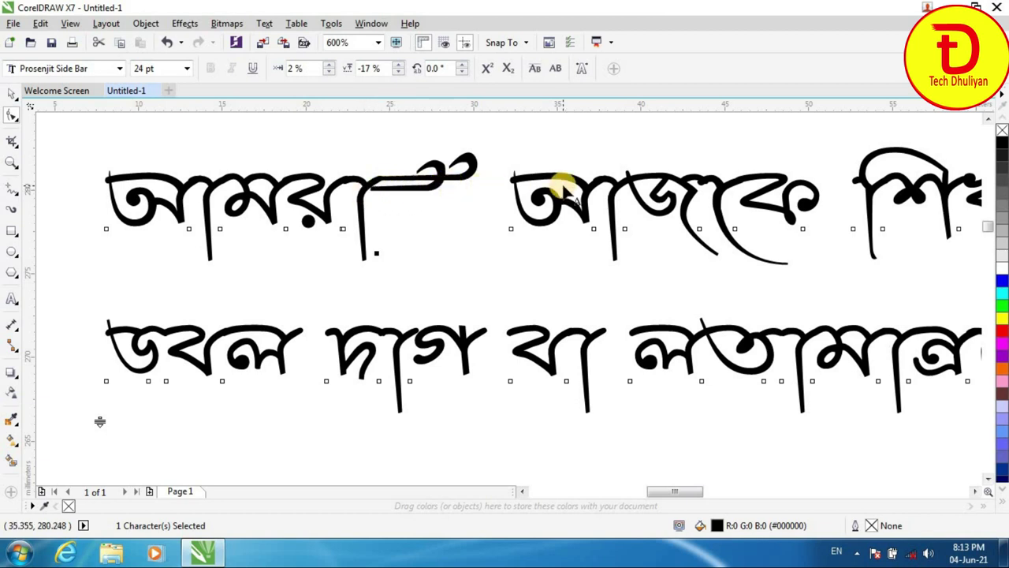
scroll(563, 189, "down", 2)
left_click_drag(651, 490, 676, 501)
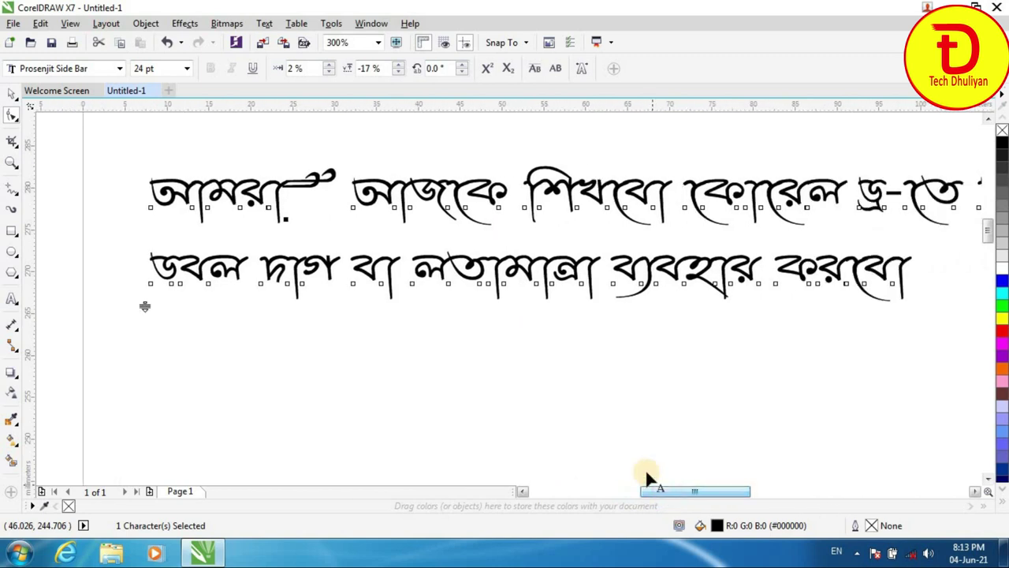
scroll(464, 207, "down", 2)
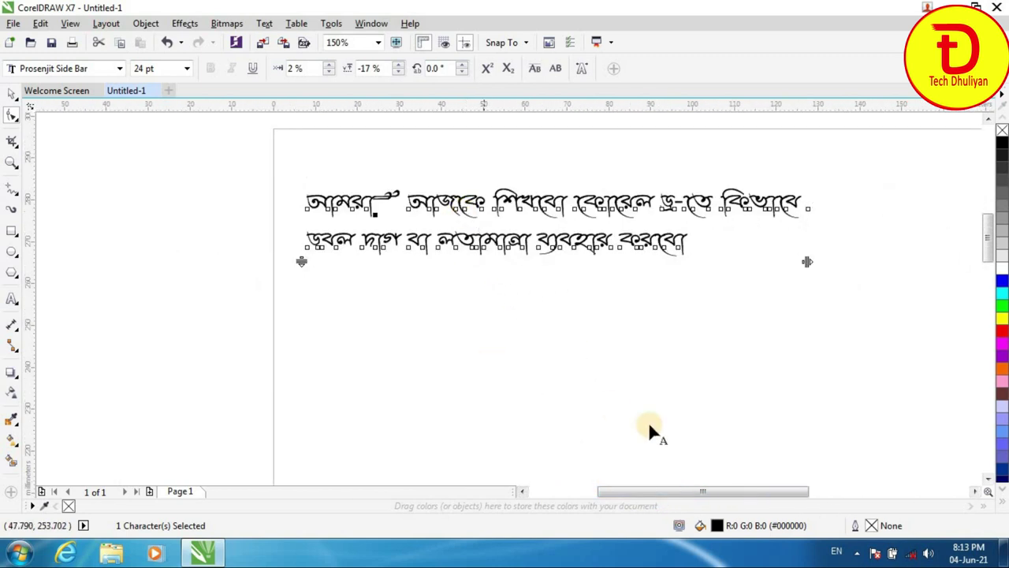
left_click_drag(698, 501, 709, 502)
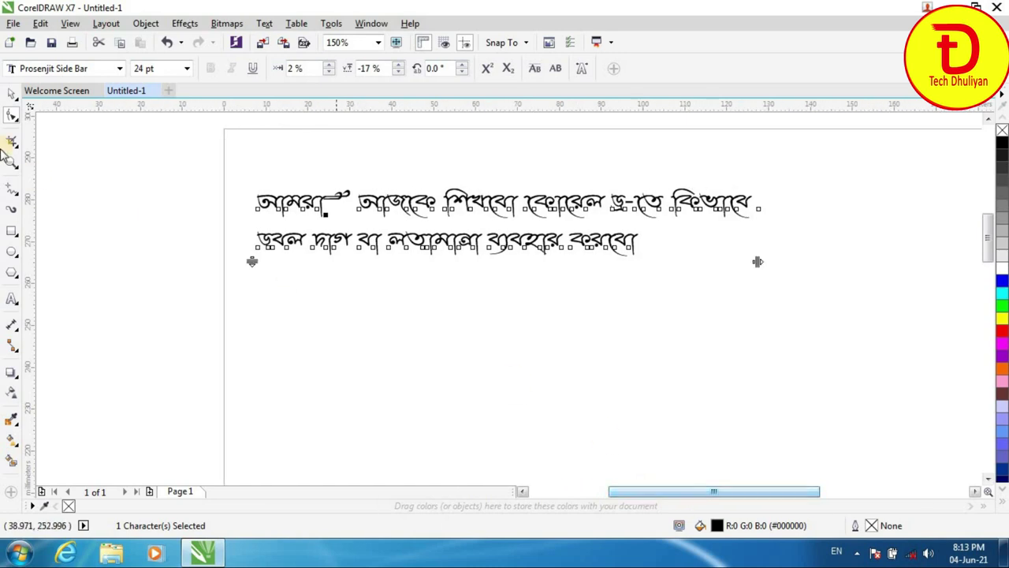
left_click(12, 94)
- Select the flourish glyph after আমরা inside the first Bengali text line
left_click(12, 298)
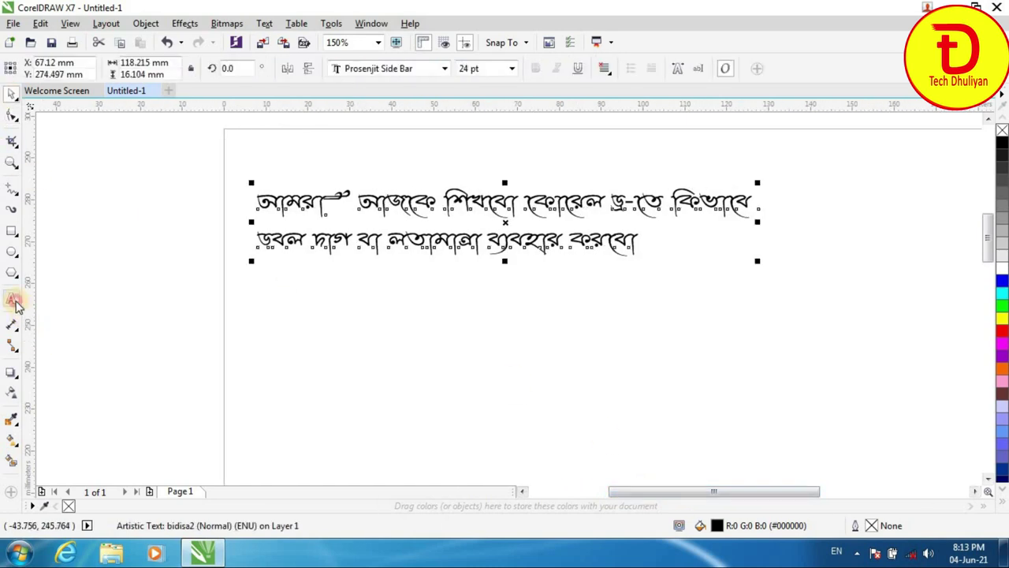
left_click(310, 201)
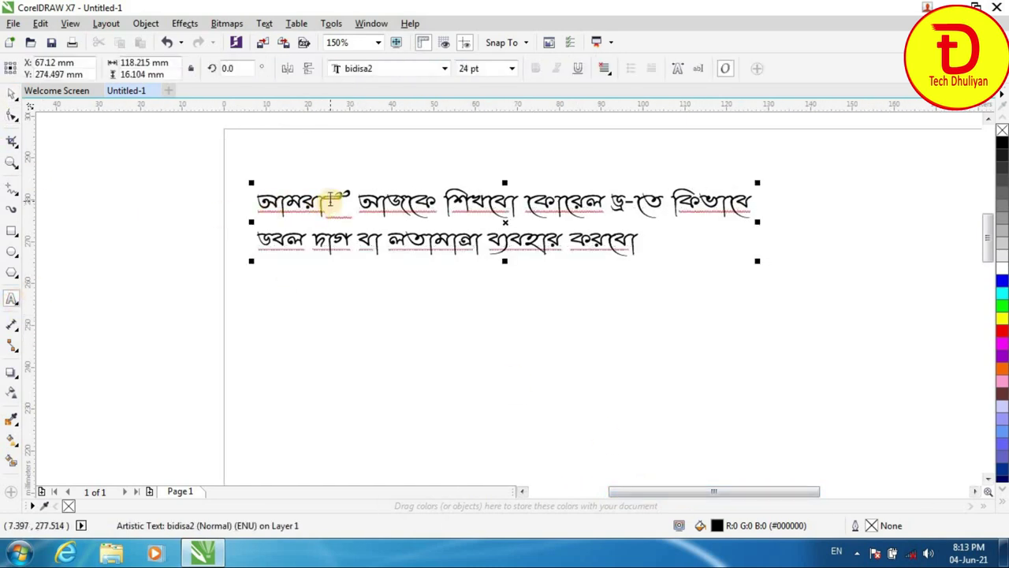
left_click(321, 243)
left_click(312, 207)
left_click_drag(329, 198, 341, 206)
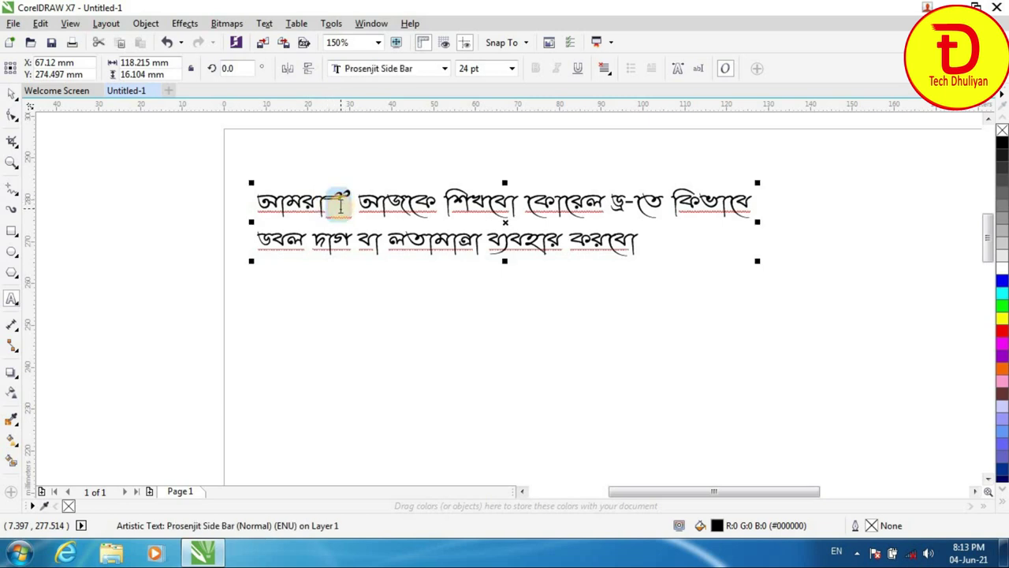
- Copy the selected flourish glyph and paste it after আজকে
right_click(335, 198)
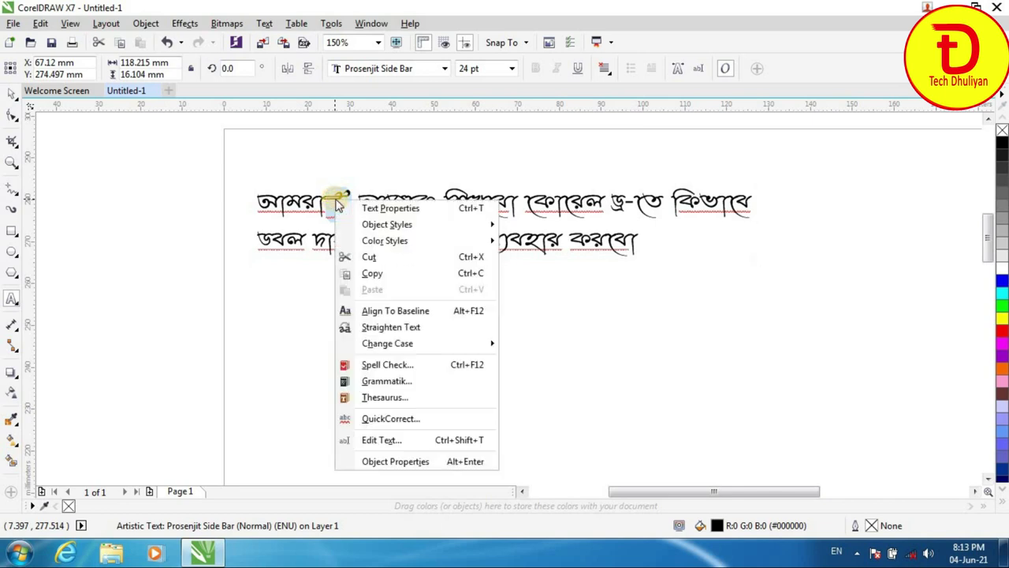
left_click(372, 274)
left_click(417, 206)
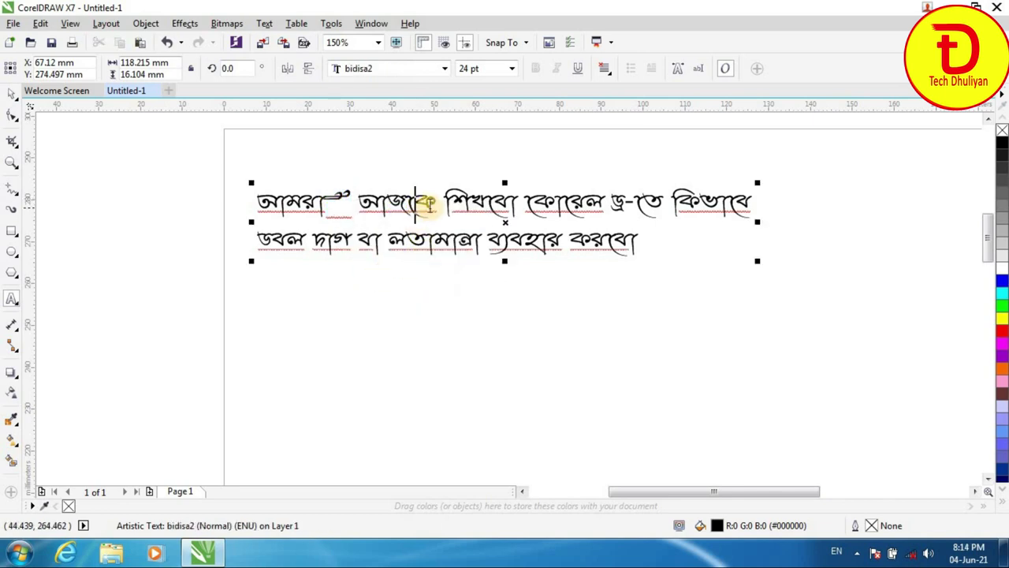
left_click(428, 204)
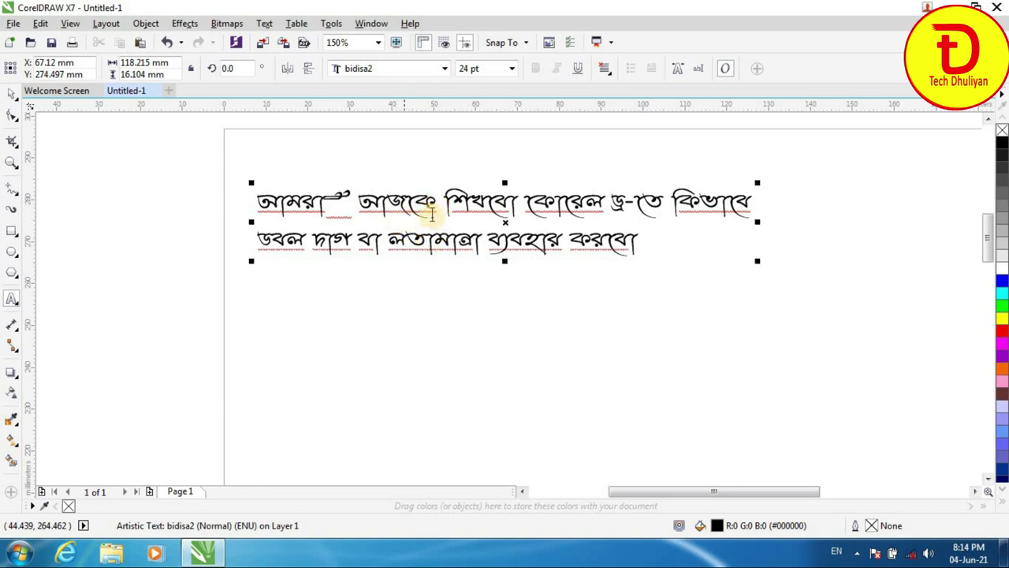
right_click(448, 205)
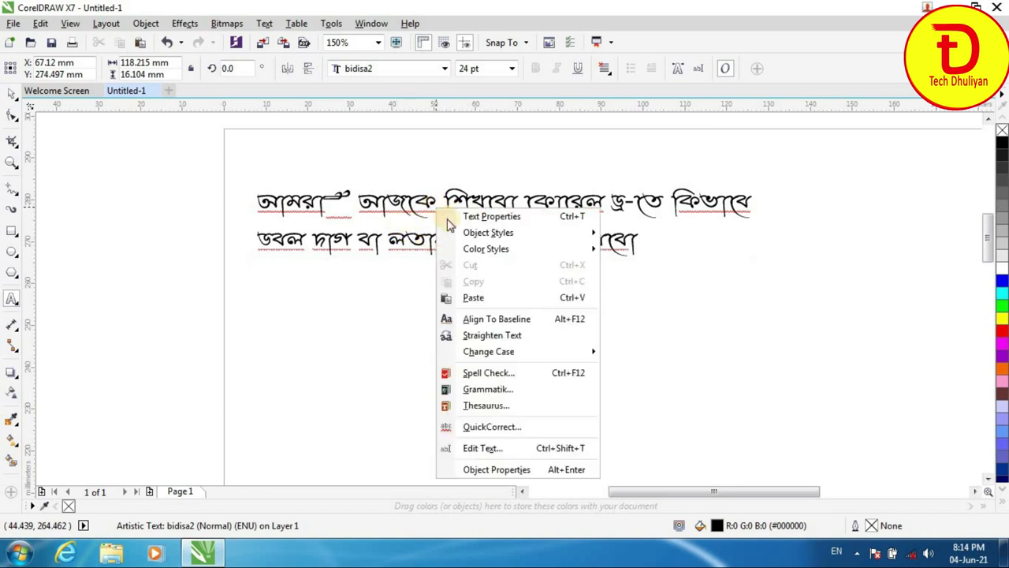
left_click(470, 296)
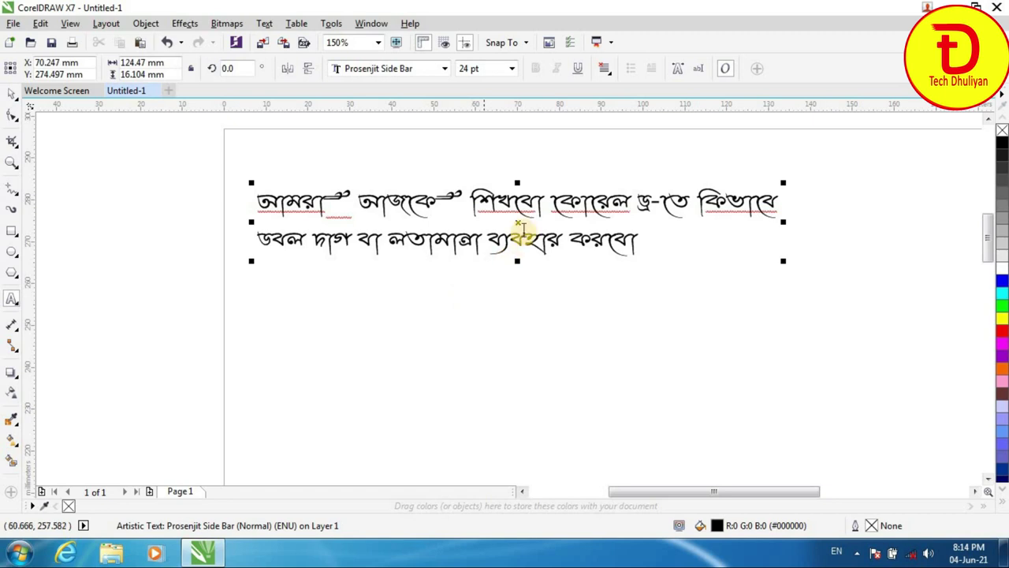
- Paste the flourish glyph after শিখবো and কোরেল
left_click(542, 205)
right_click(541, 205)
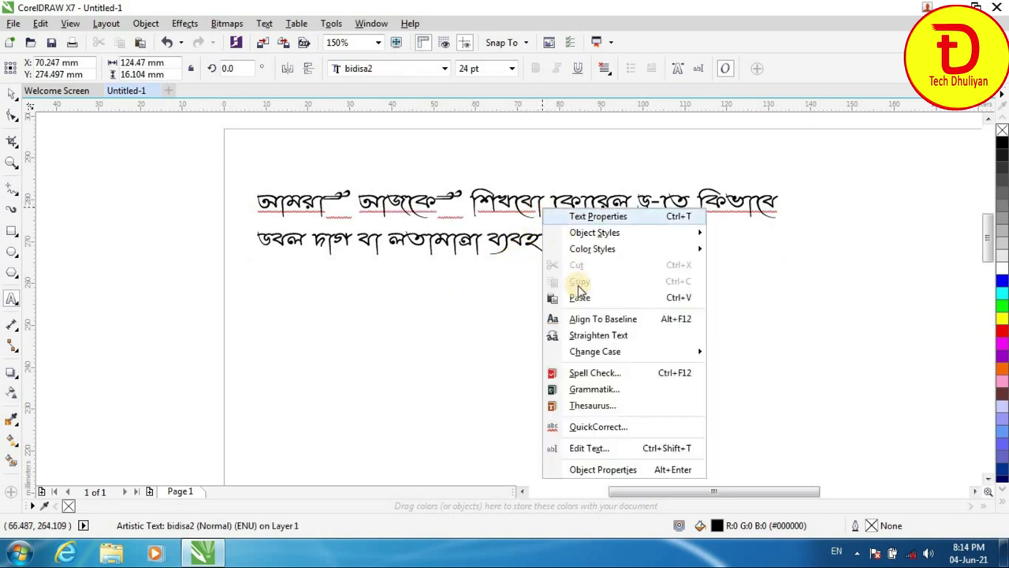
left_click(579, 295)
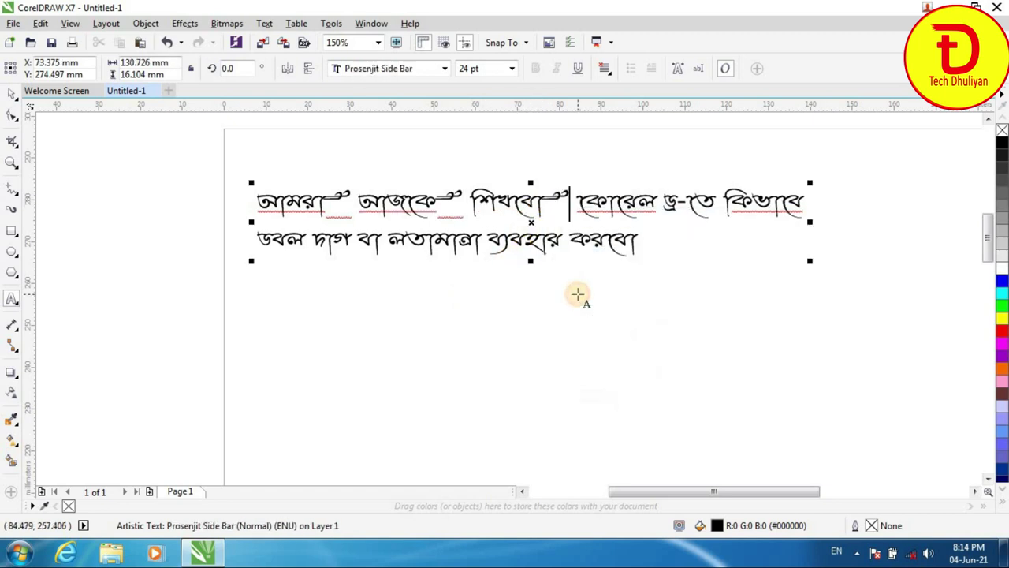
left_click(655, 205)
right_click(655, 207)
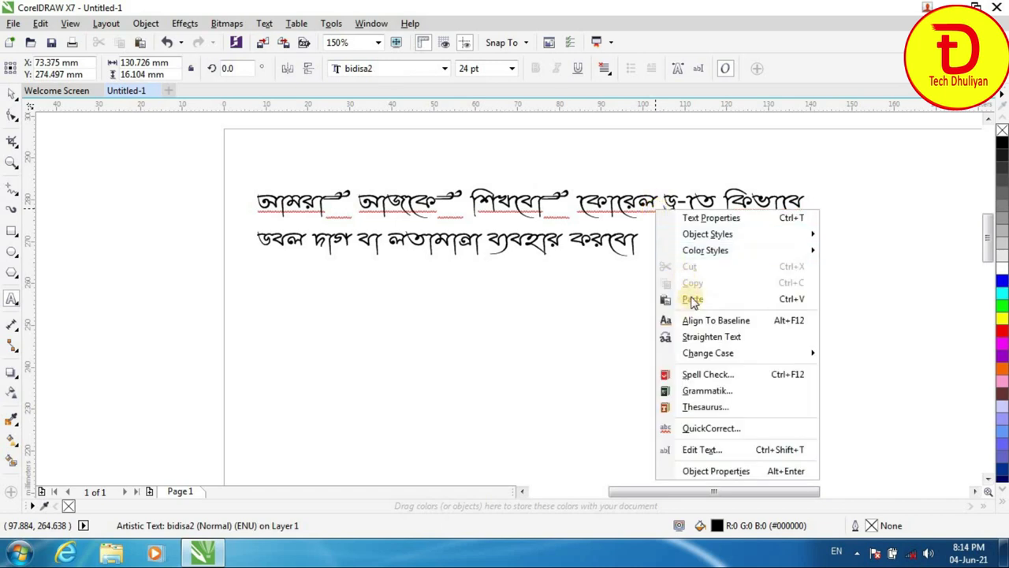
left_click(692, 299)
- Paste the flourish glyph after ড্র-তে and কিভাবে, then bring up the paste menu after ডবল
left_click(739, 207)
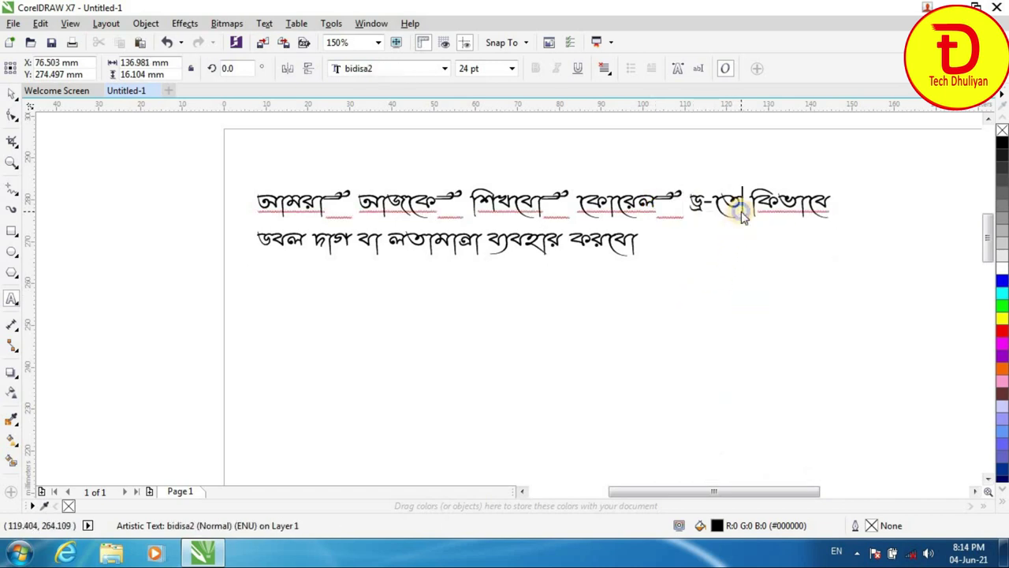
right_click(739, 207)
left_click(771, 298)
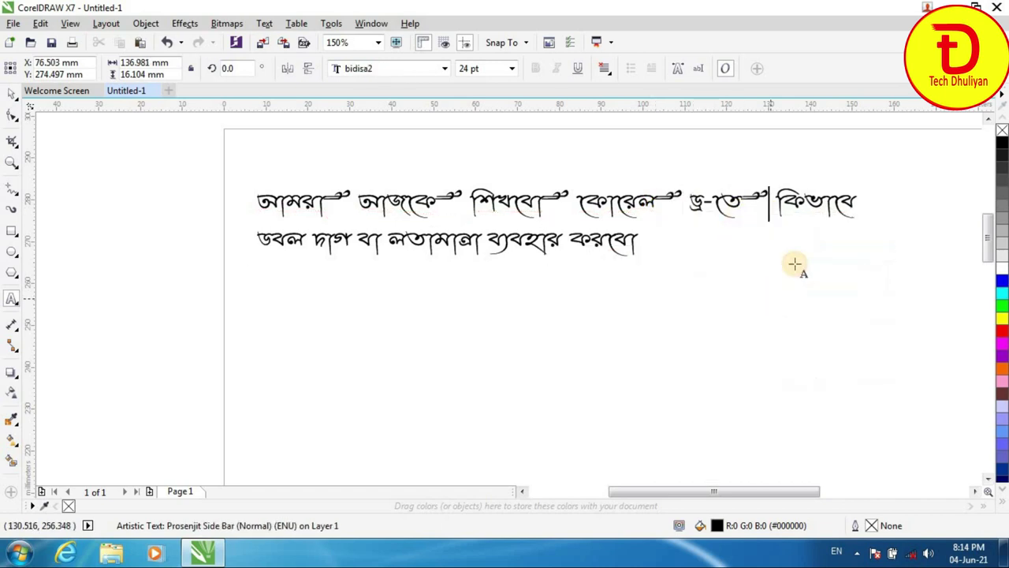
left_click(854, 205)
right_click(854, 209)
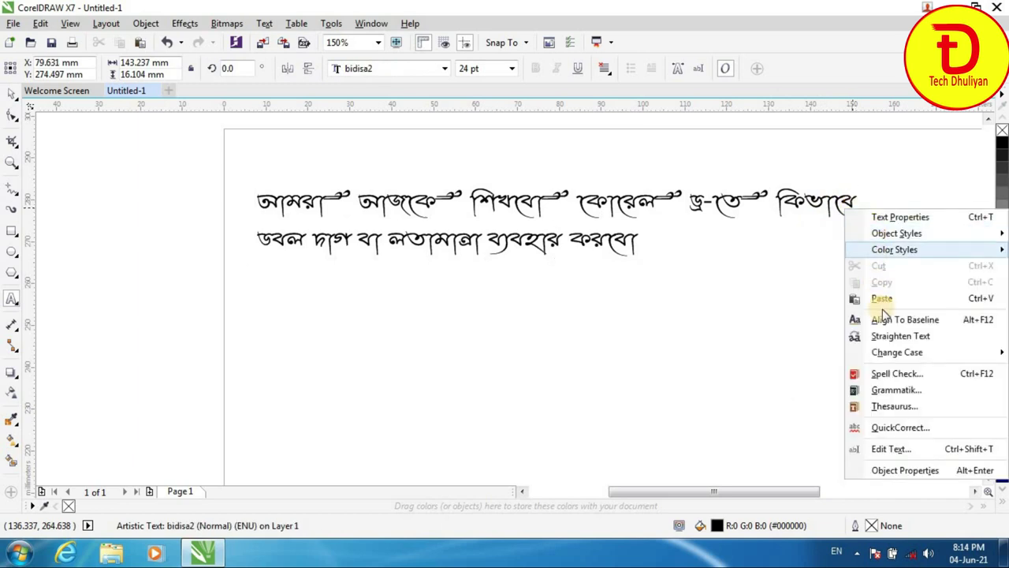
left_click(878, 295)
left_click(302, 240)
right_click(304, 244)
- Paste the flourish glyph after ডবল, দাগ and বা on the second line
left_click(344, 334)
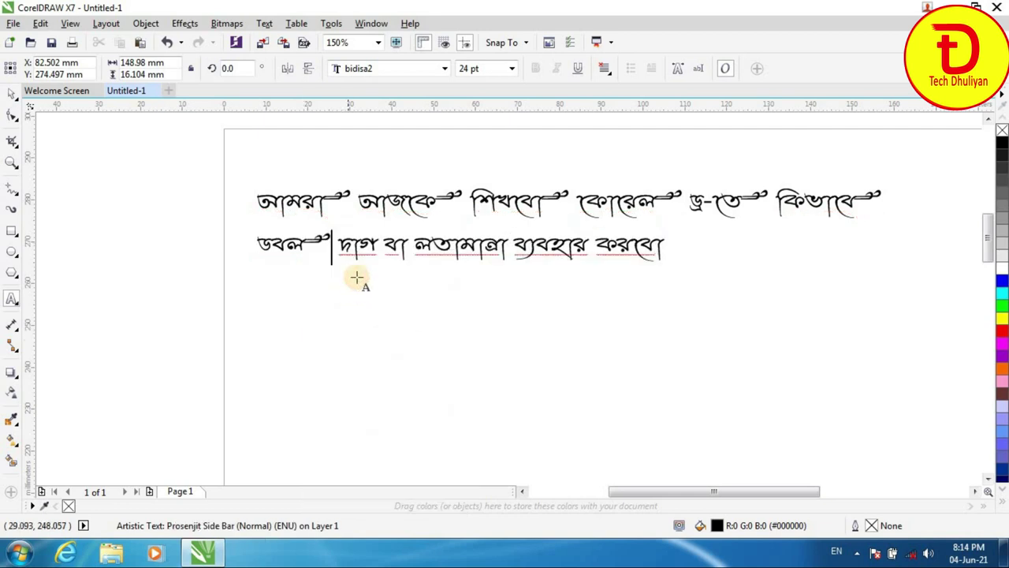
left_click(376, 248)
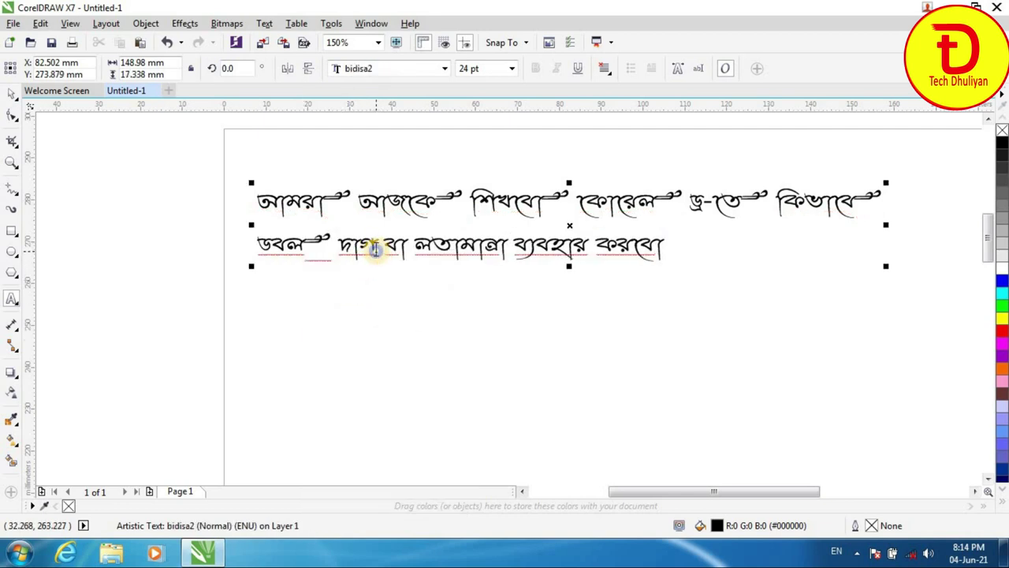
right_click(377, 249)
left_click(413, 342)
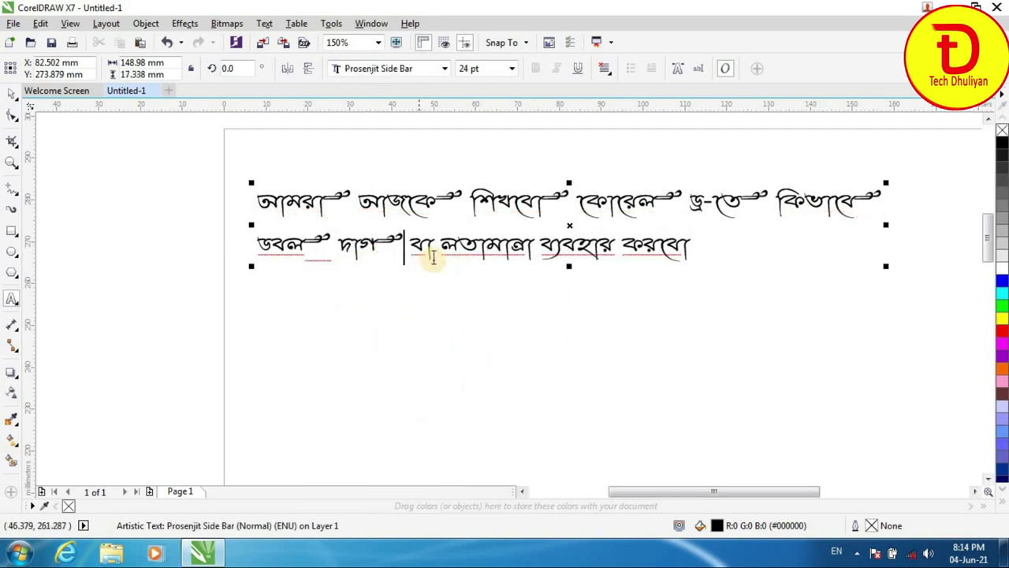
right_click(433, 251)
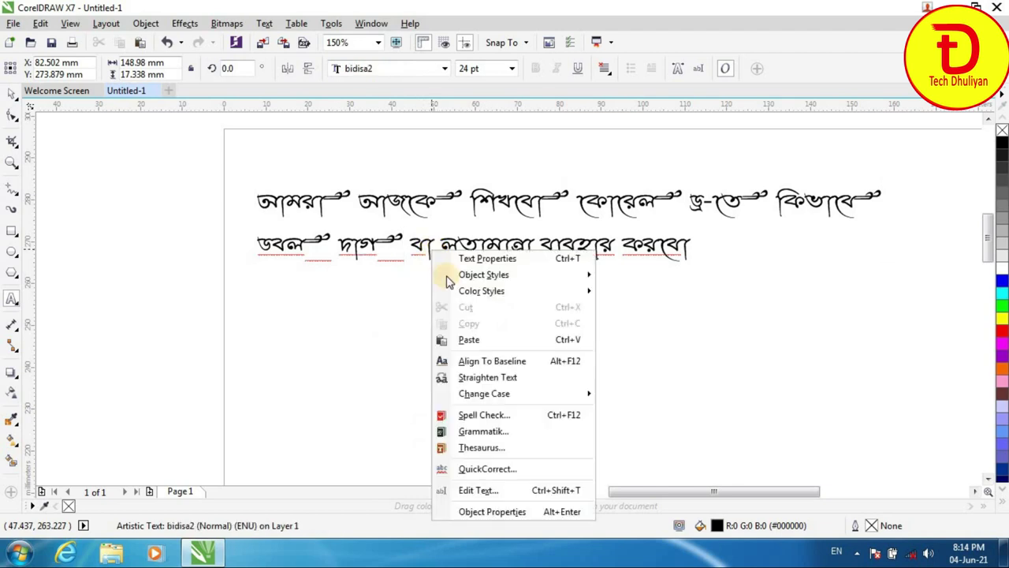
left_click(469, 339)
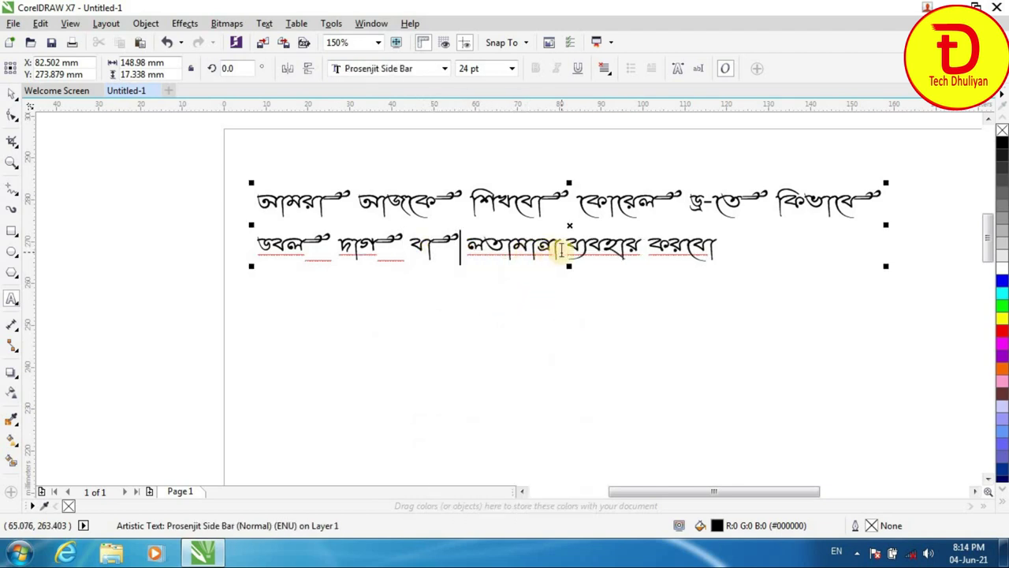
- Paste the flourish glyph after লতামাত্রা, ব্যবহার and করবো
left_click(561, 251)
right_click(563, 250)
left_click(600, 342)
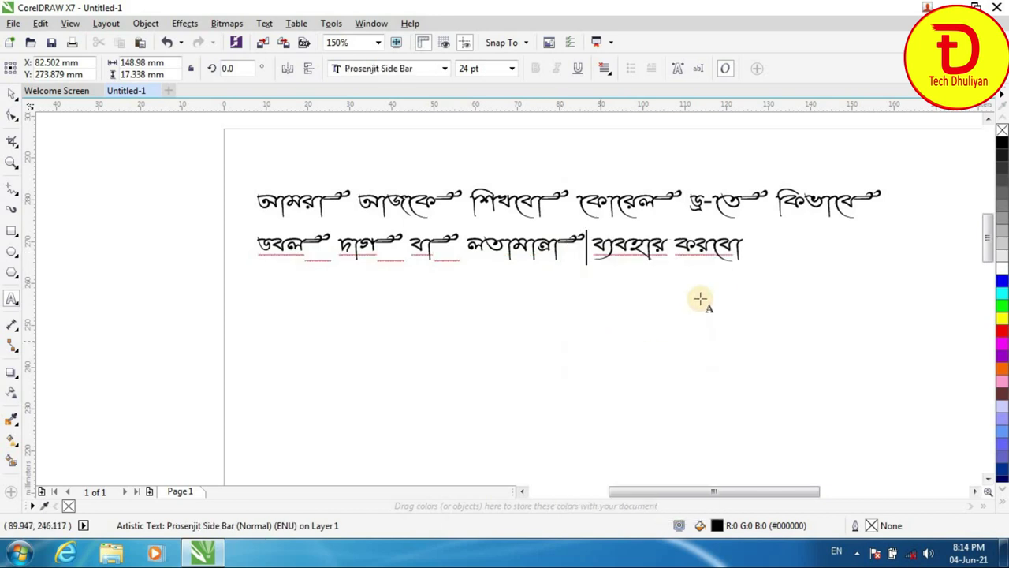
left_click(667, 246)
right_click(670, 250)
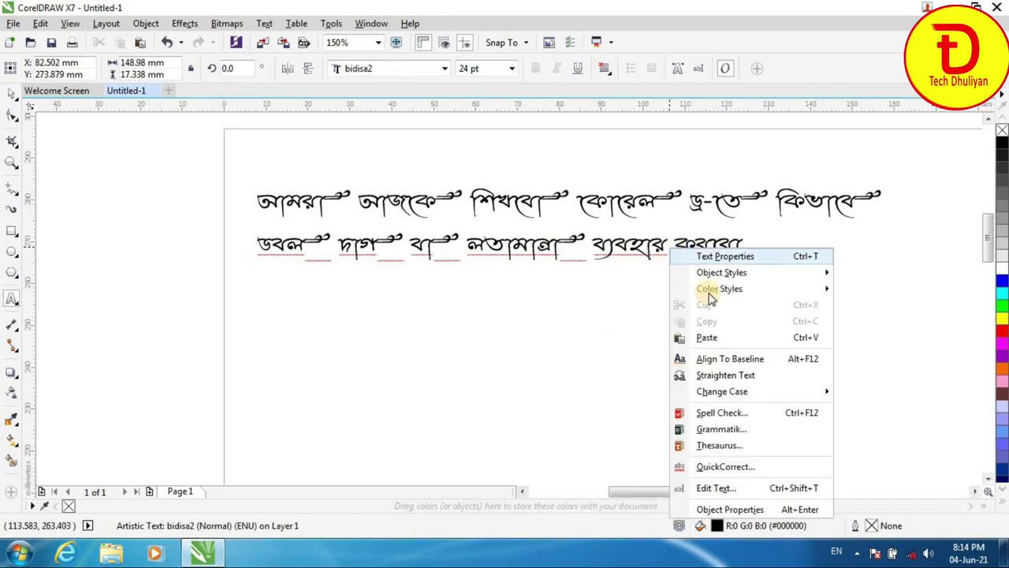
left_click(706, 337)
left_click(764, 249)
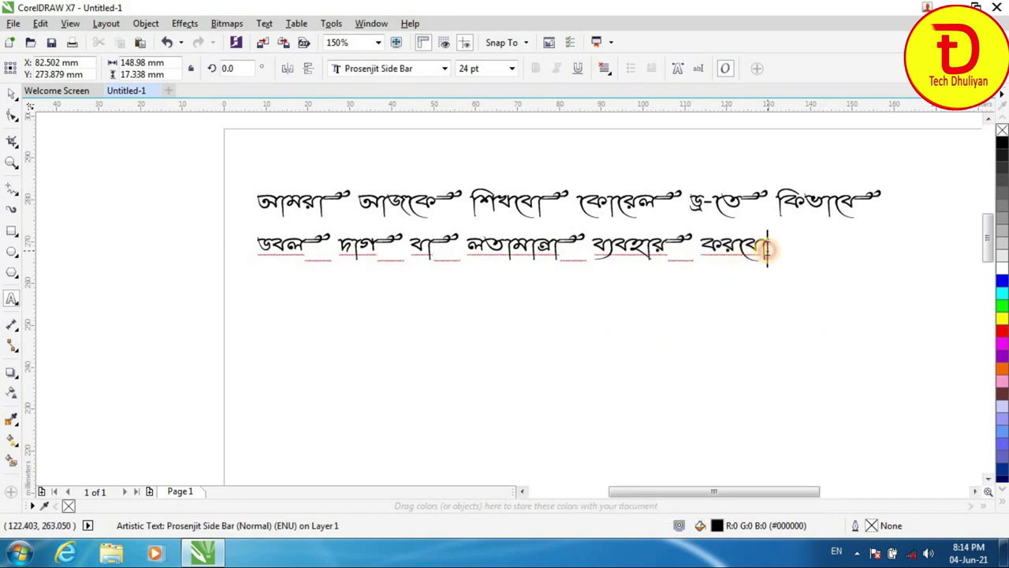
right_click(767, 249)
left_click(806, 340)
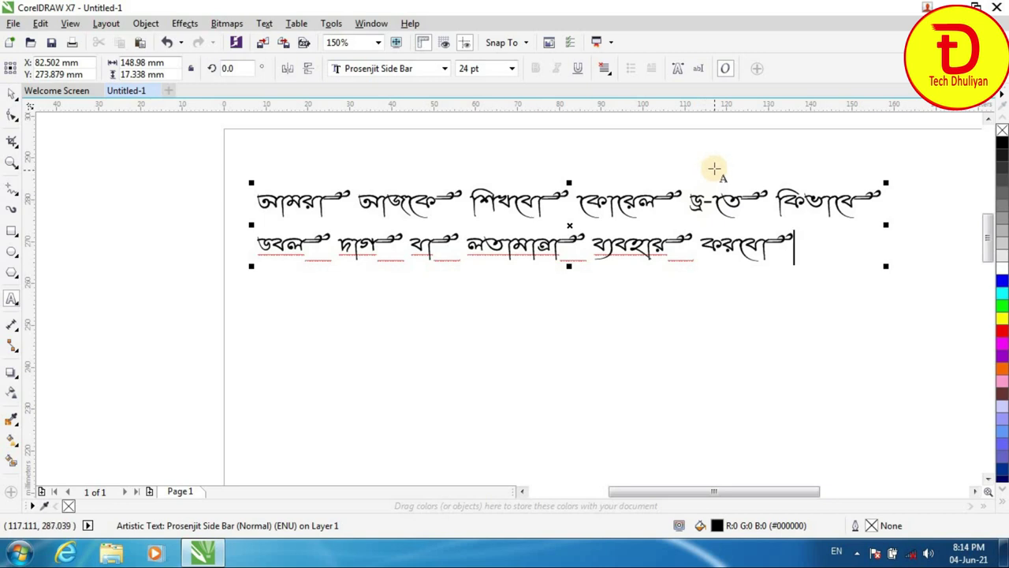
scroll(543, 186, "up", 2)
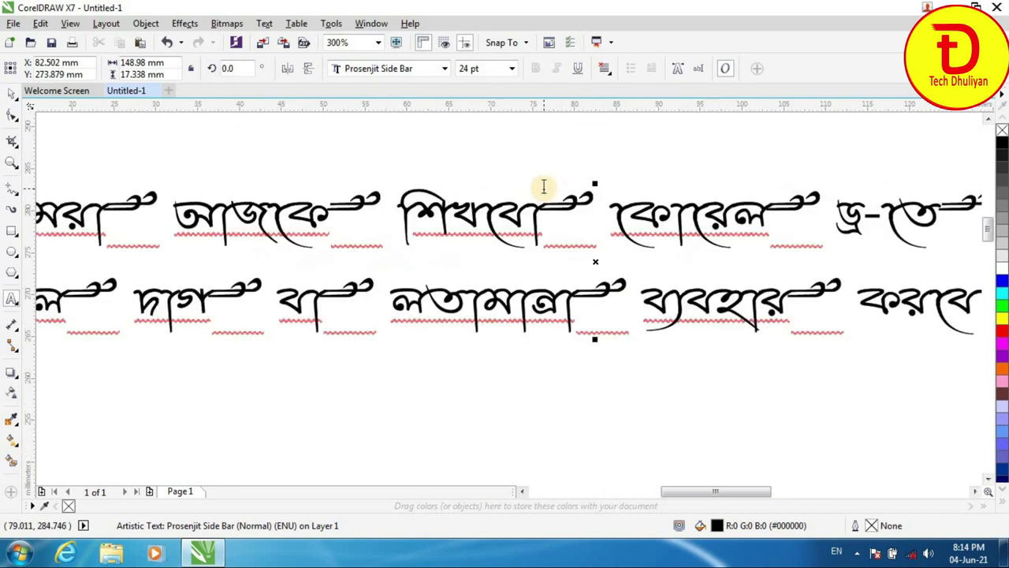
scroll(543, 190, "down", 2)
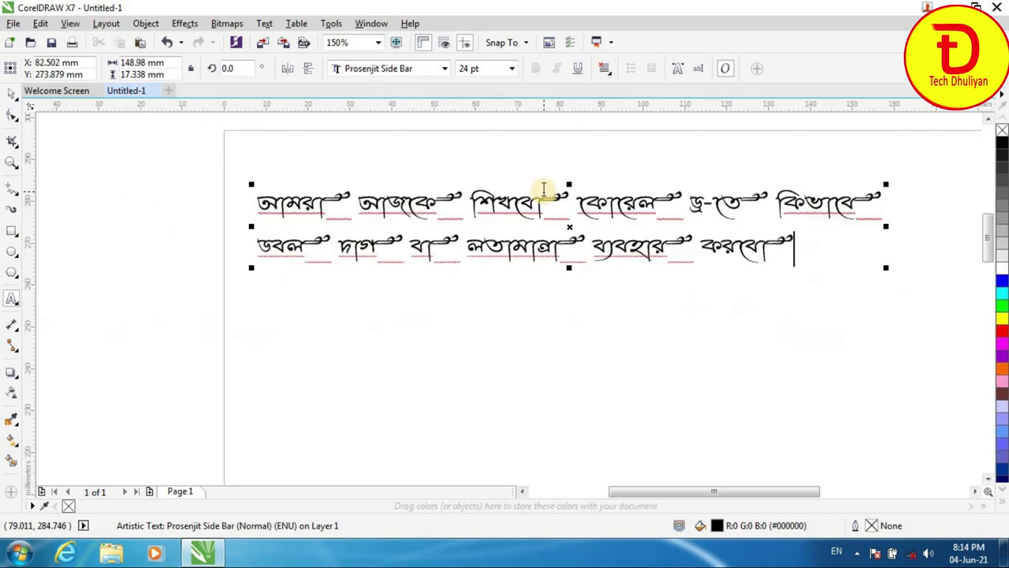
left_click(16, 95)
scroll(339, 248, "up", 2)
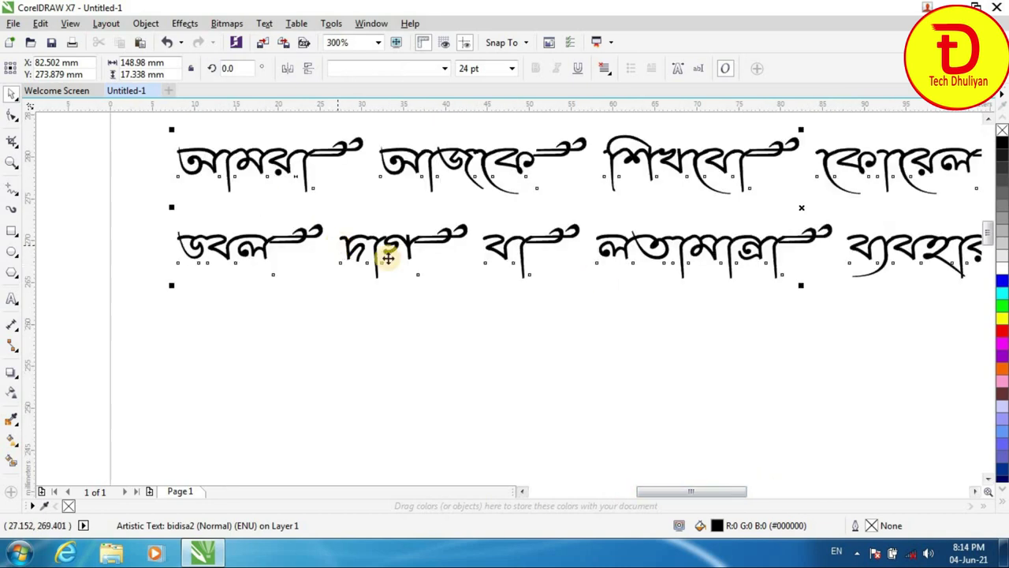
left_click_drag(714, 500, 734, 494)
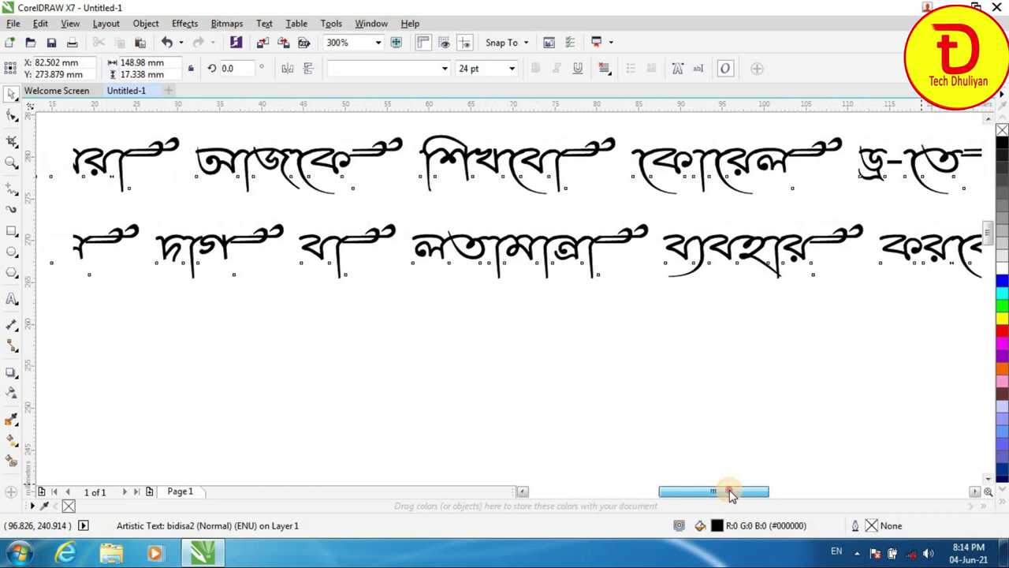
left_click_drag(733, 494, 692, 492)
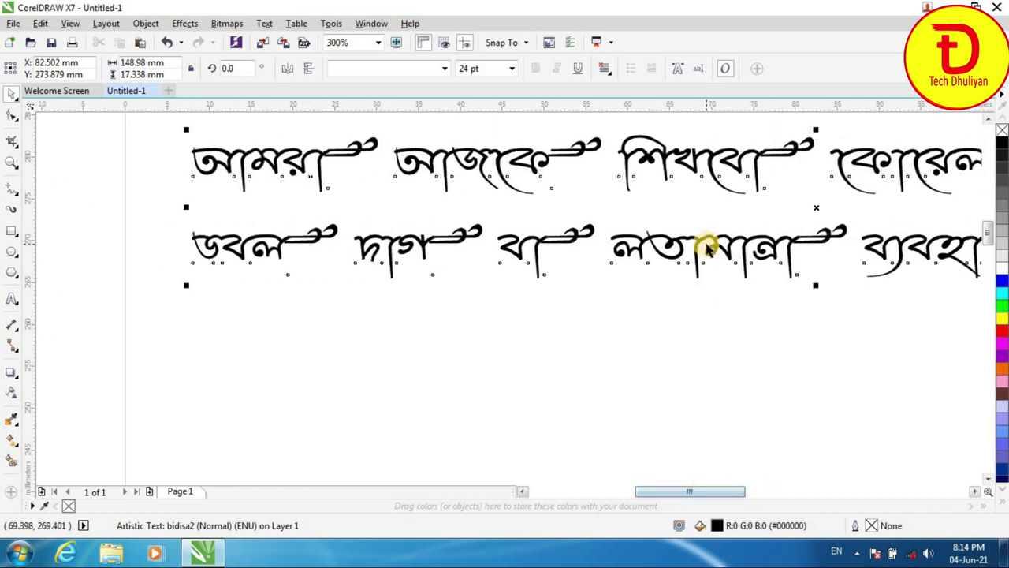
scroll(707, 244, "down", 2)
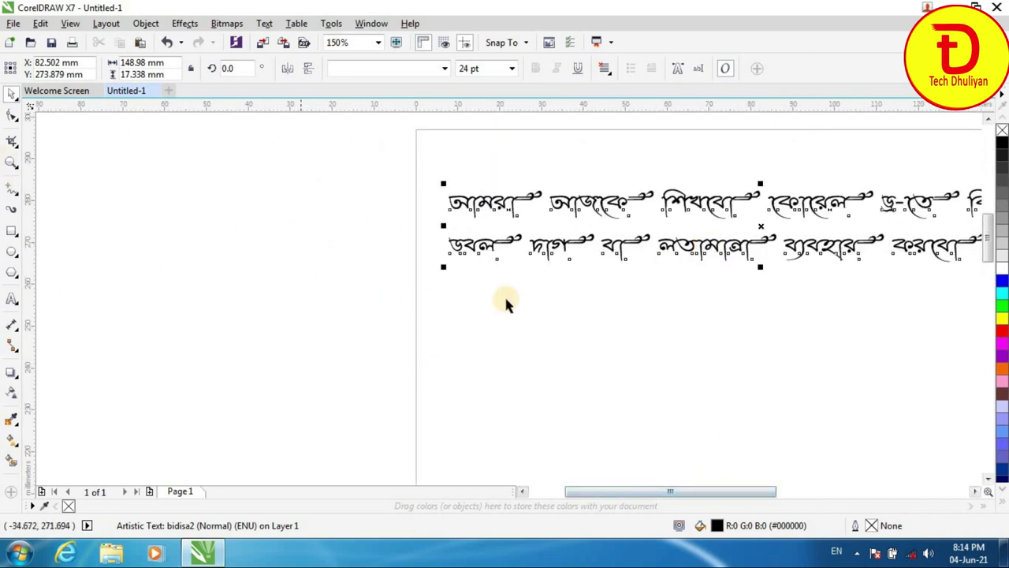
left_click(725, 337)
left_click_drag(668, 492, 731, 492)
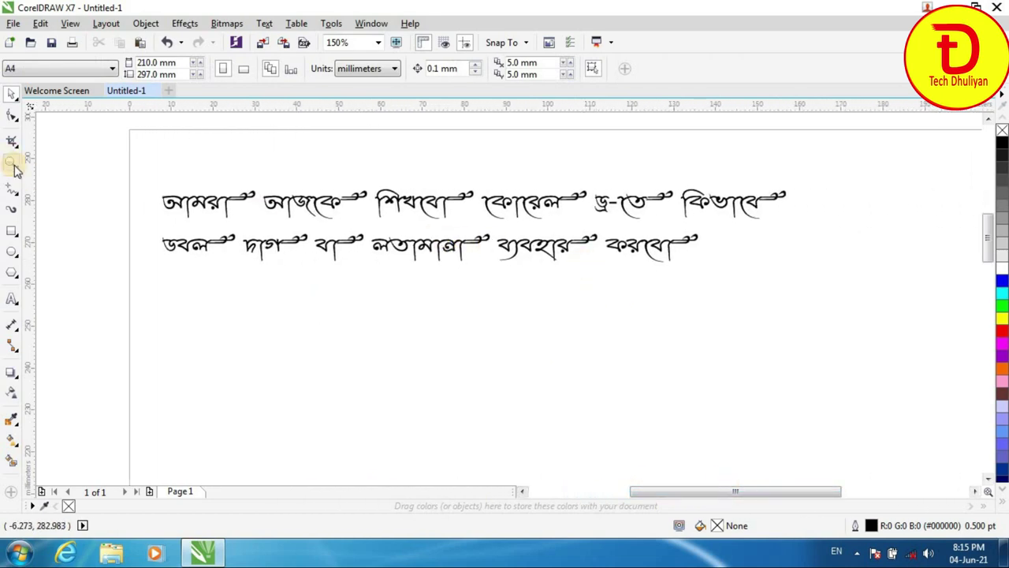
- Zoom in on both flourished Bengali lines and nudge the horizontal scroll to frame them
left_click_drag(135, 147, 861, 362)
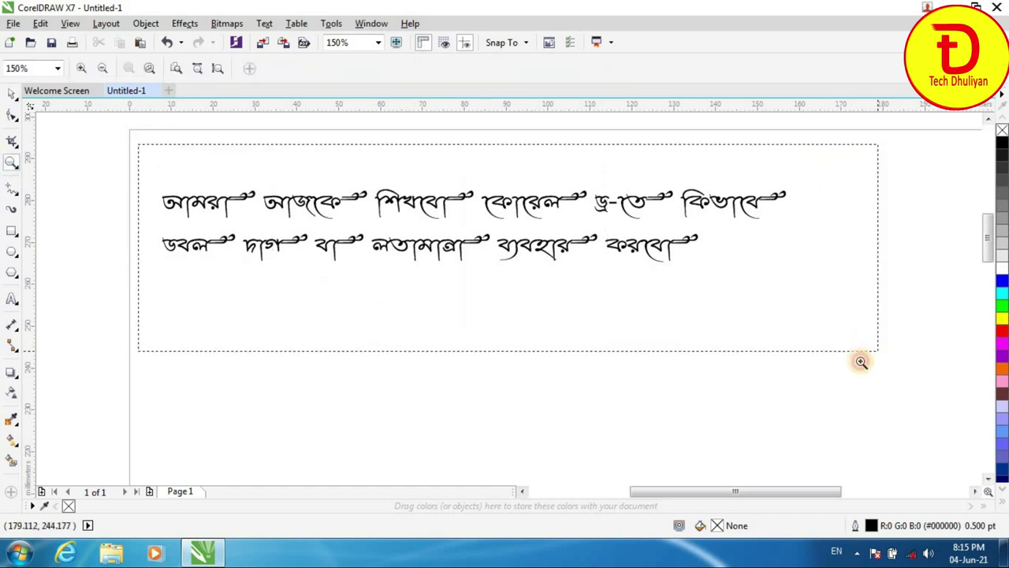
left_click_drag(752, 492, 746, 492)
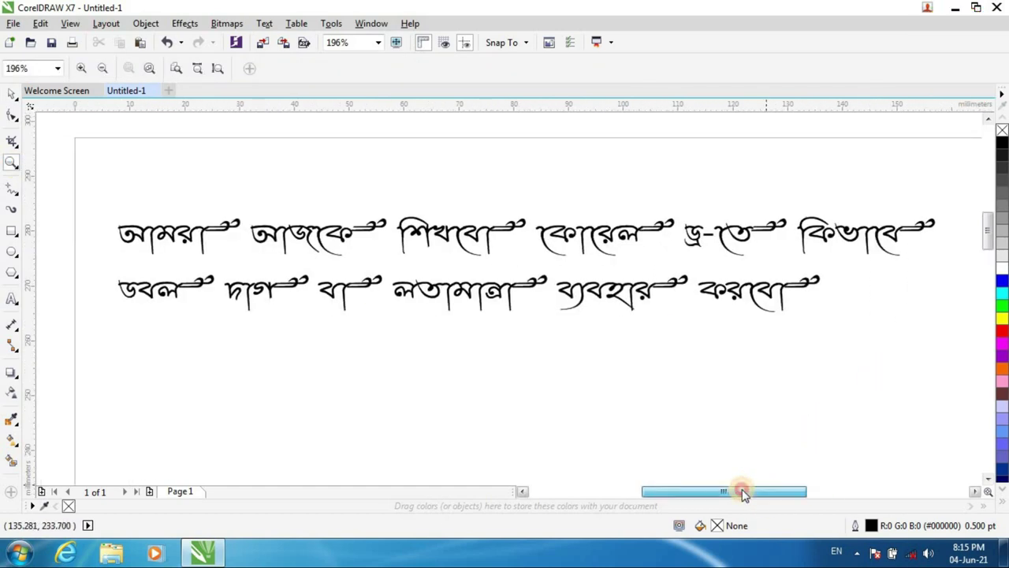